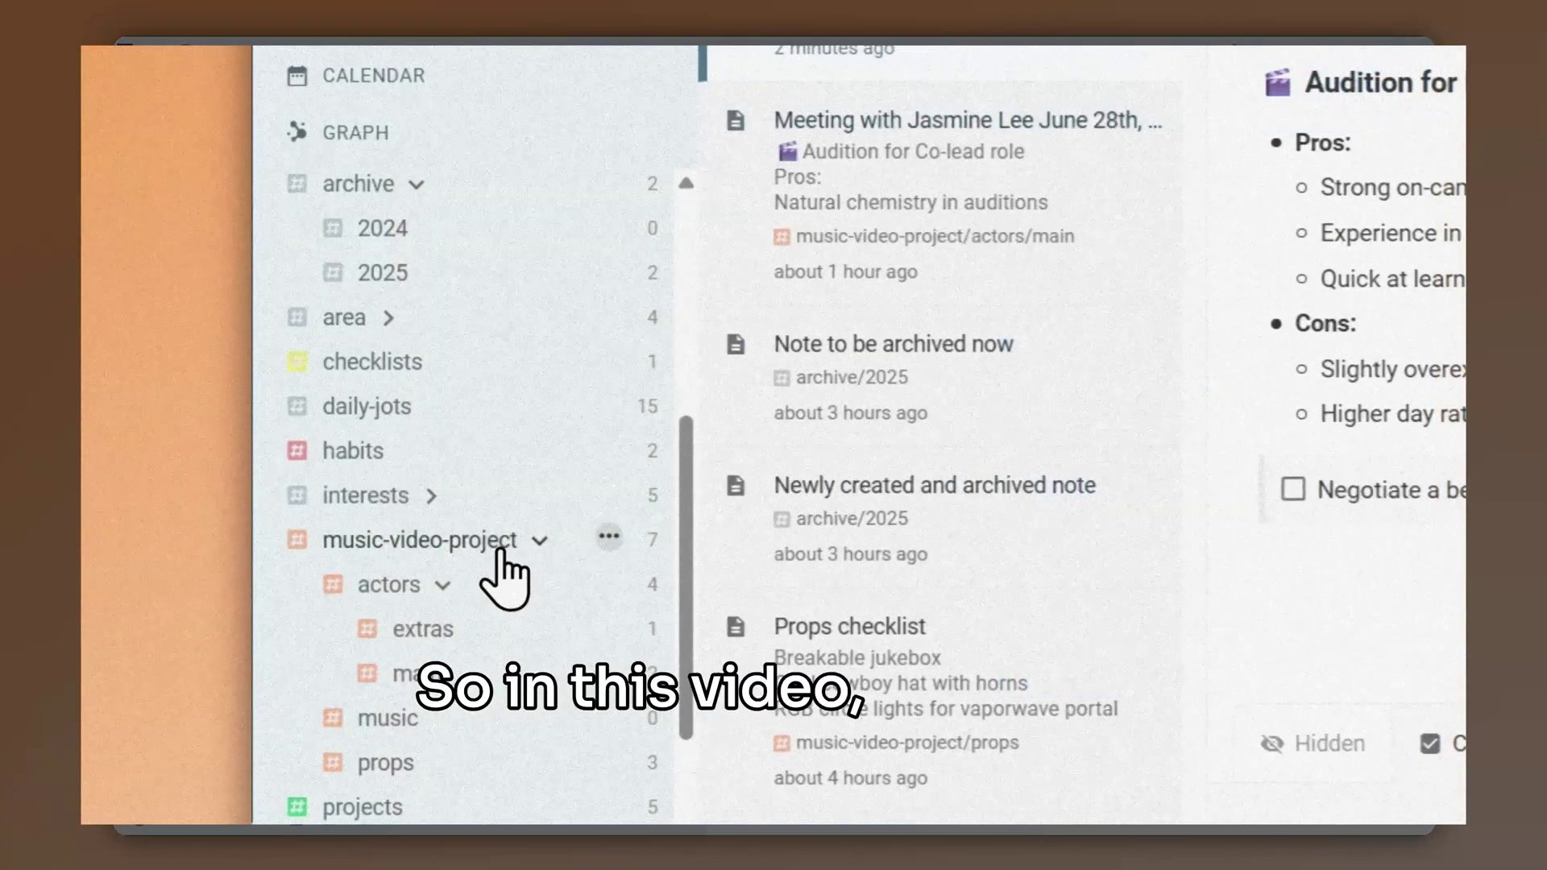
Filter notes by habits, then music-video-project, expand actors, and open the June 28th meeting note.
{"action": "left_click_drag", "start_coordinate": [496, 541], "coordinate": [472, 283]}
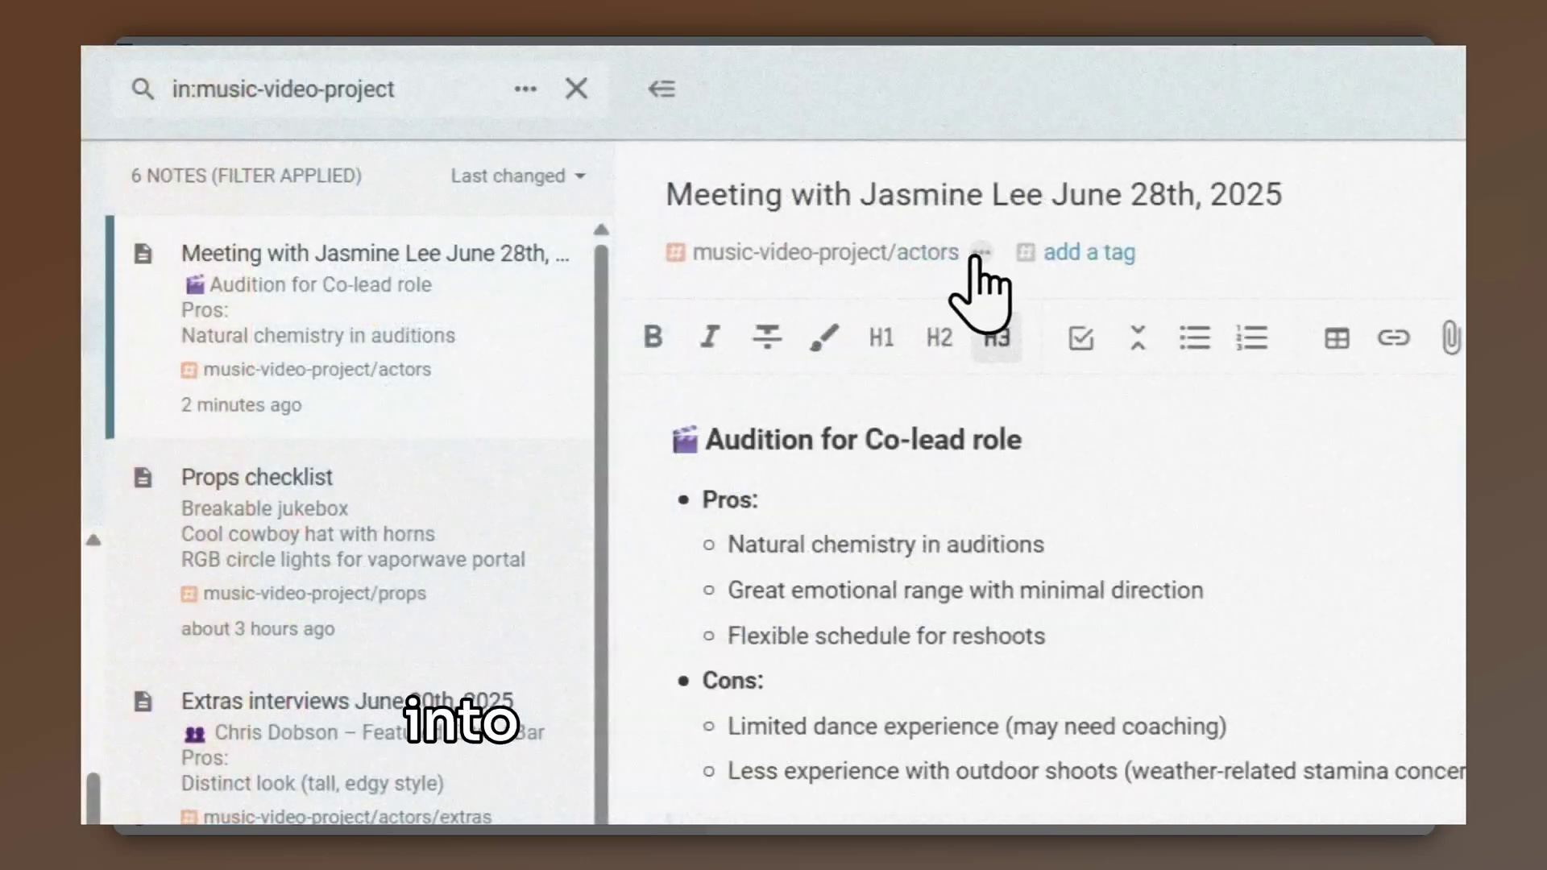
{"action": "left_click", "coordinate": [980, 252]}
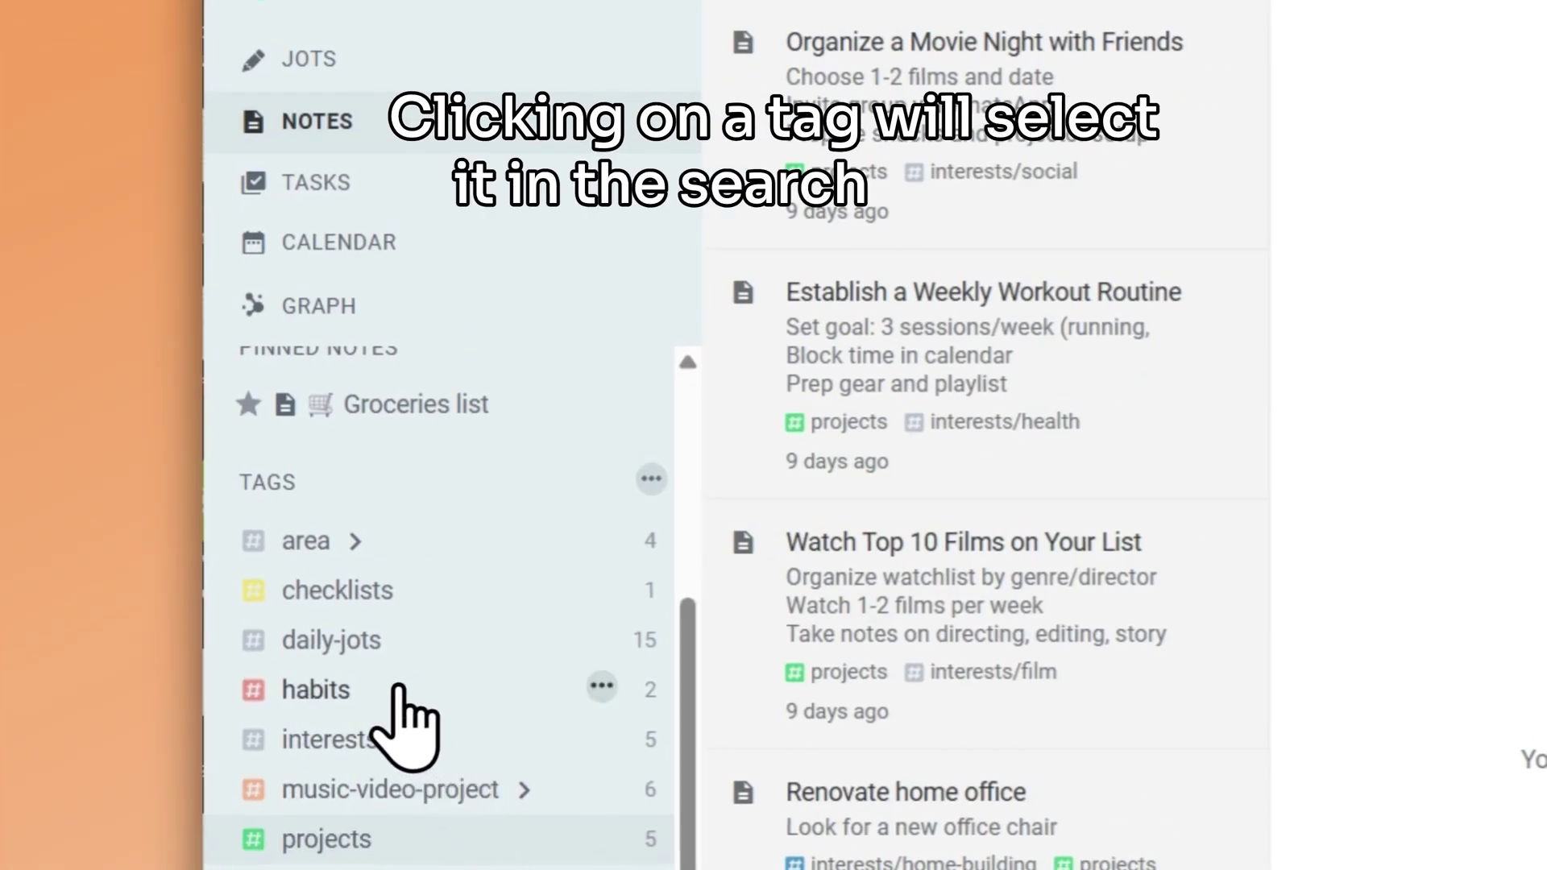
{"action": "left_click", "coordinate": [394, 687]}
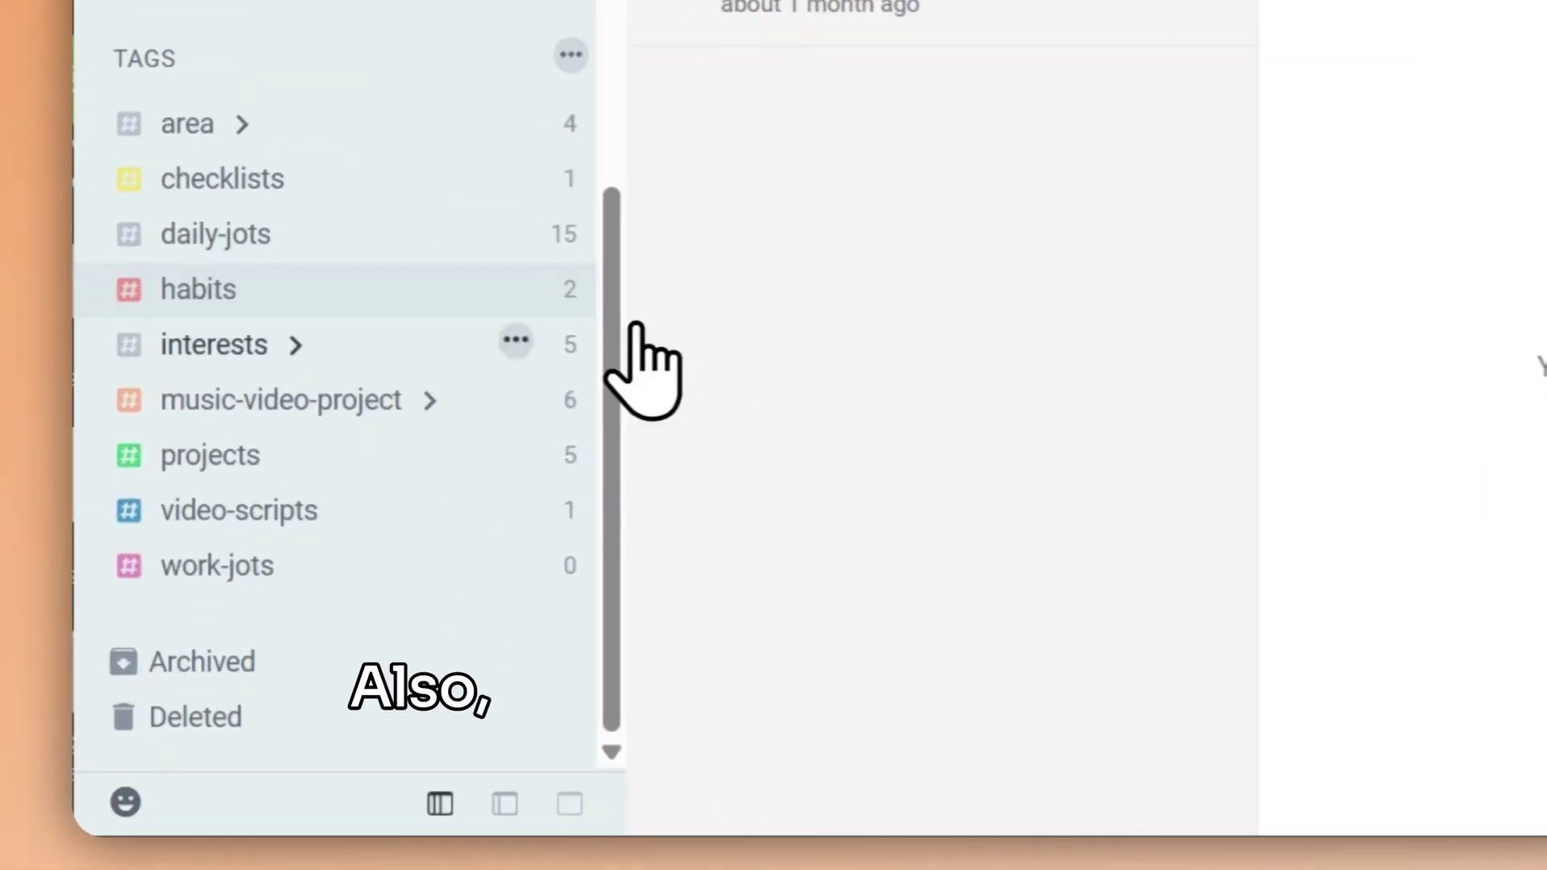
{"action": "left_click", "coordinate": [425, 407]}
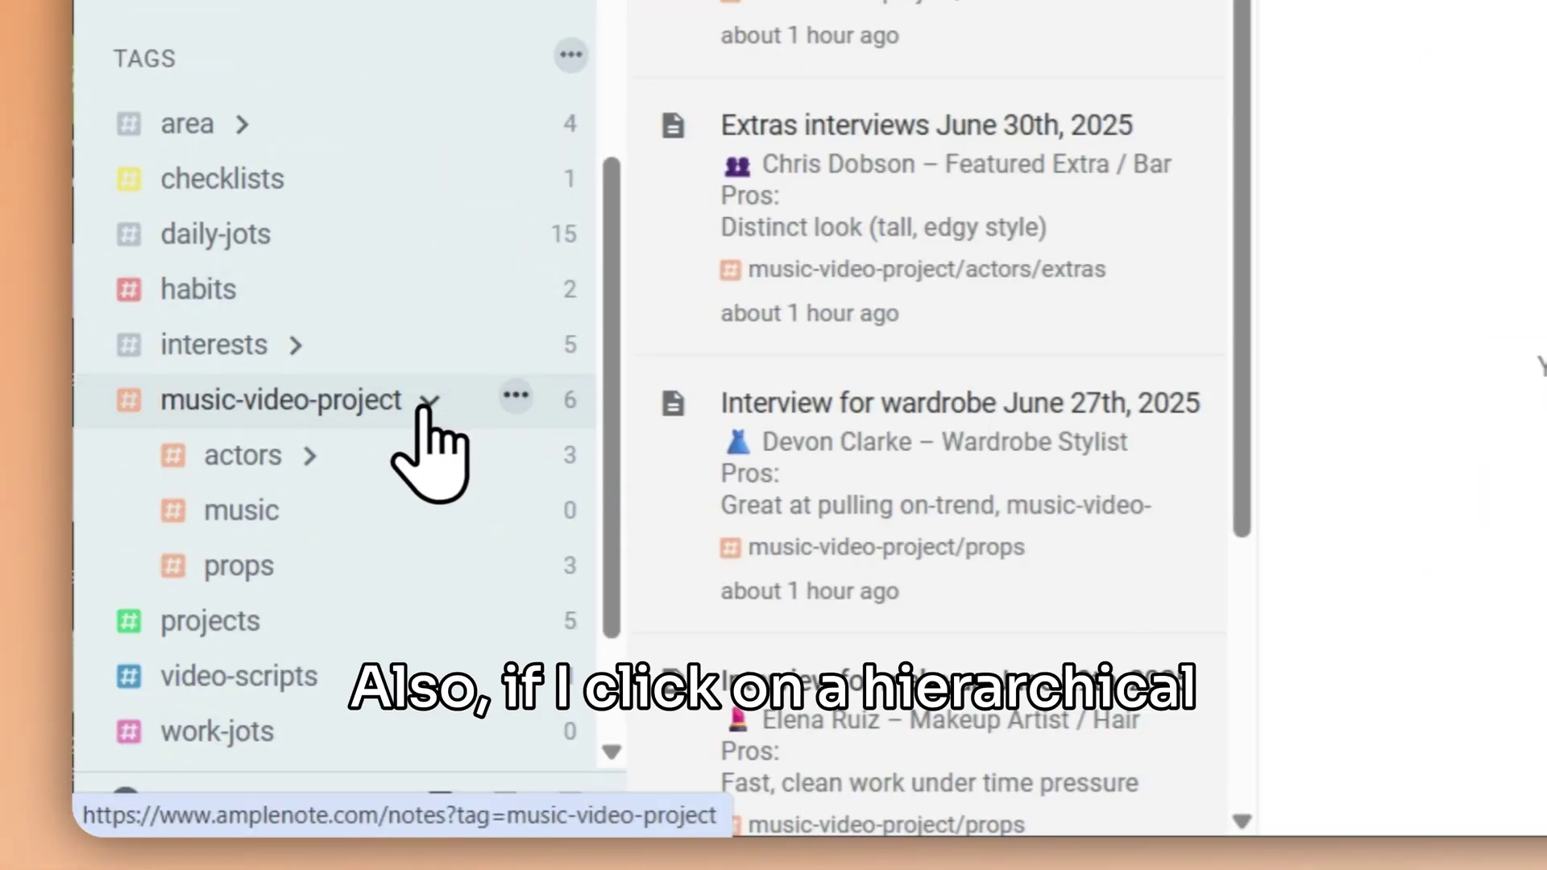
{"action": "left_click", "coordinate": [311, 474]}
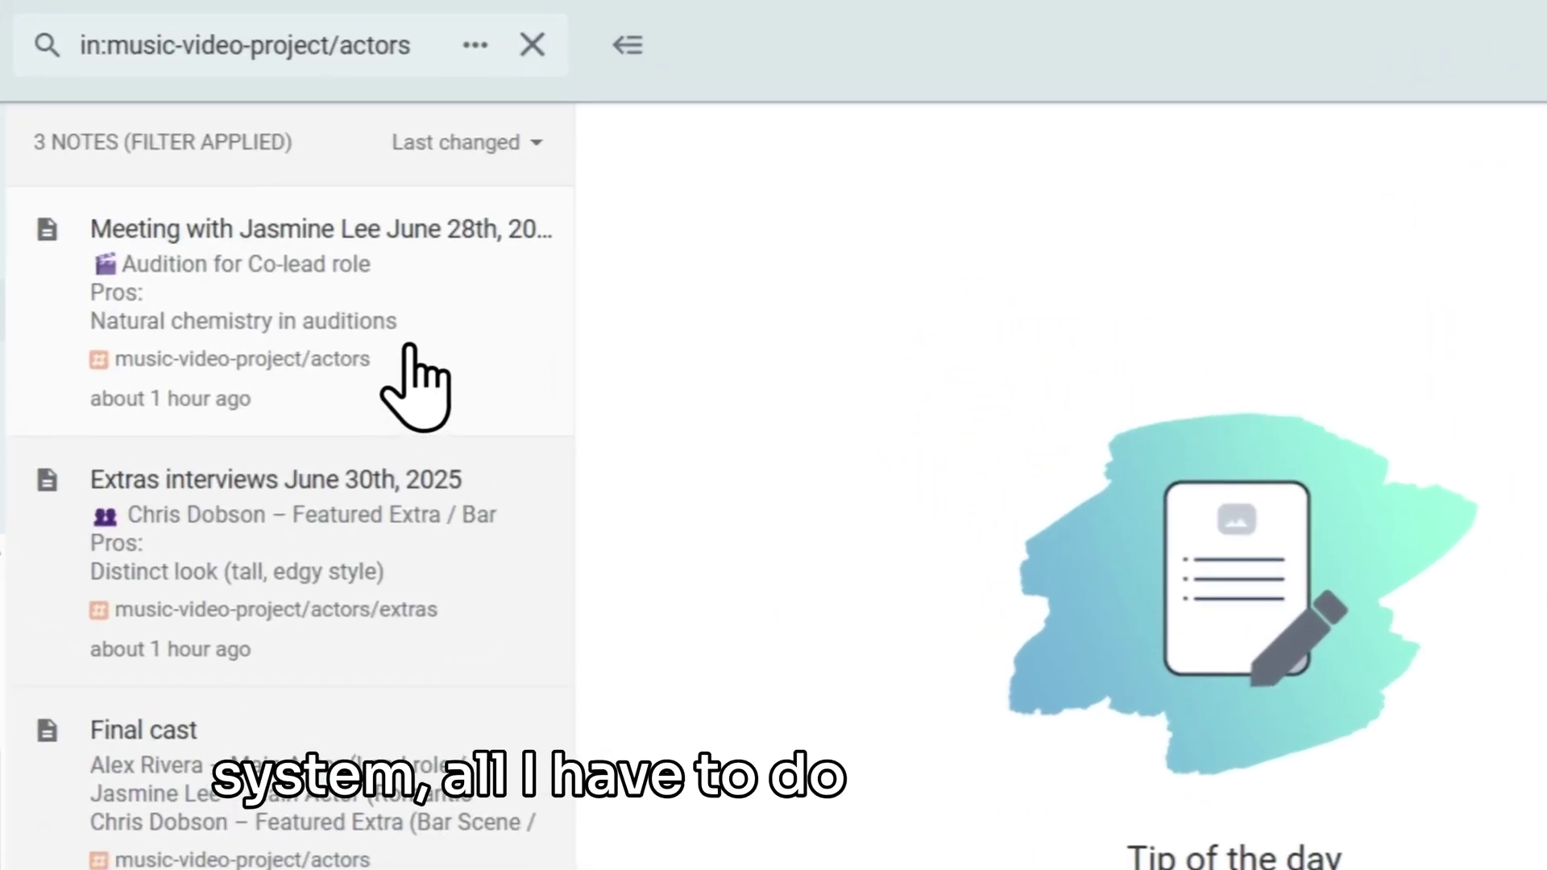
{"action": "left_click", "coordinate": [591, 266]}
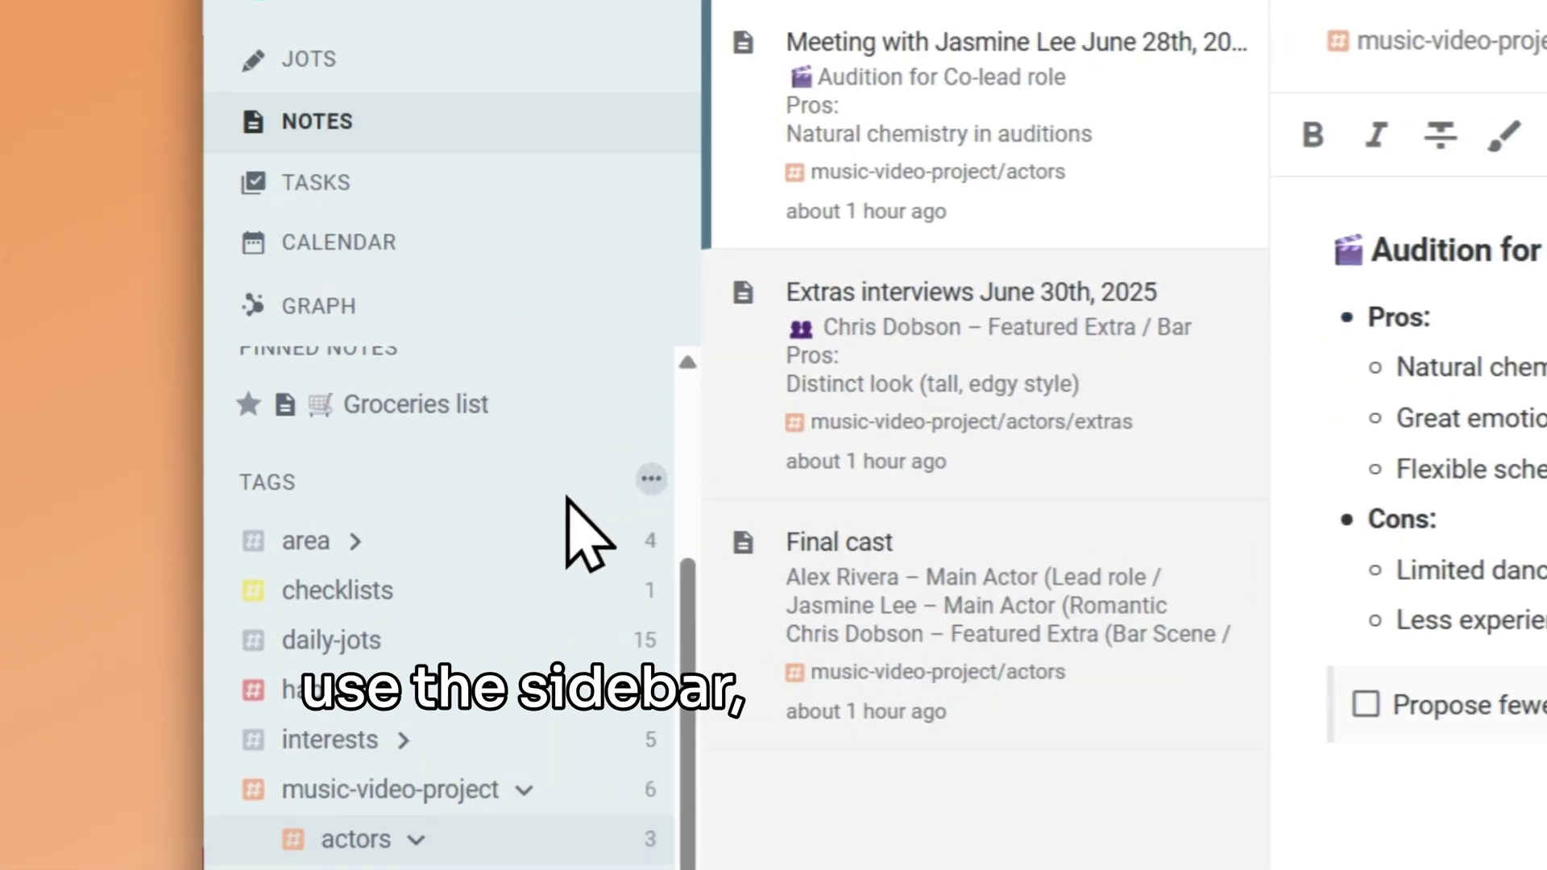
Create a new top-level tag named archive.
{"action": "left_click", "coordinate": [652, 480]}
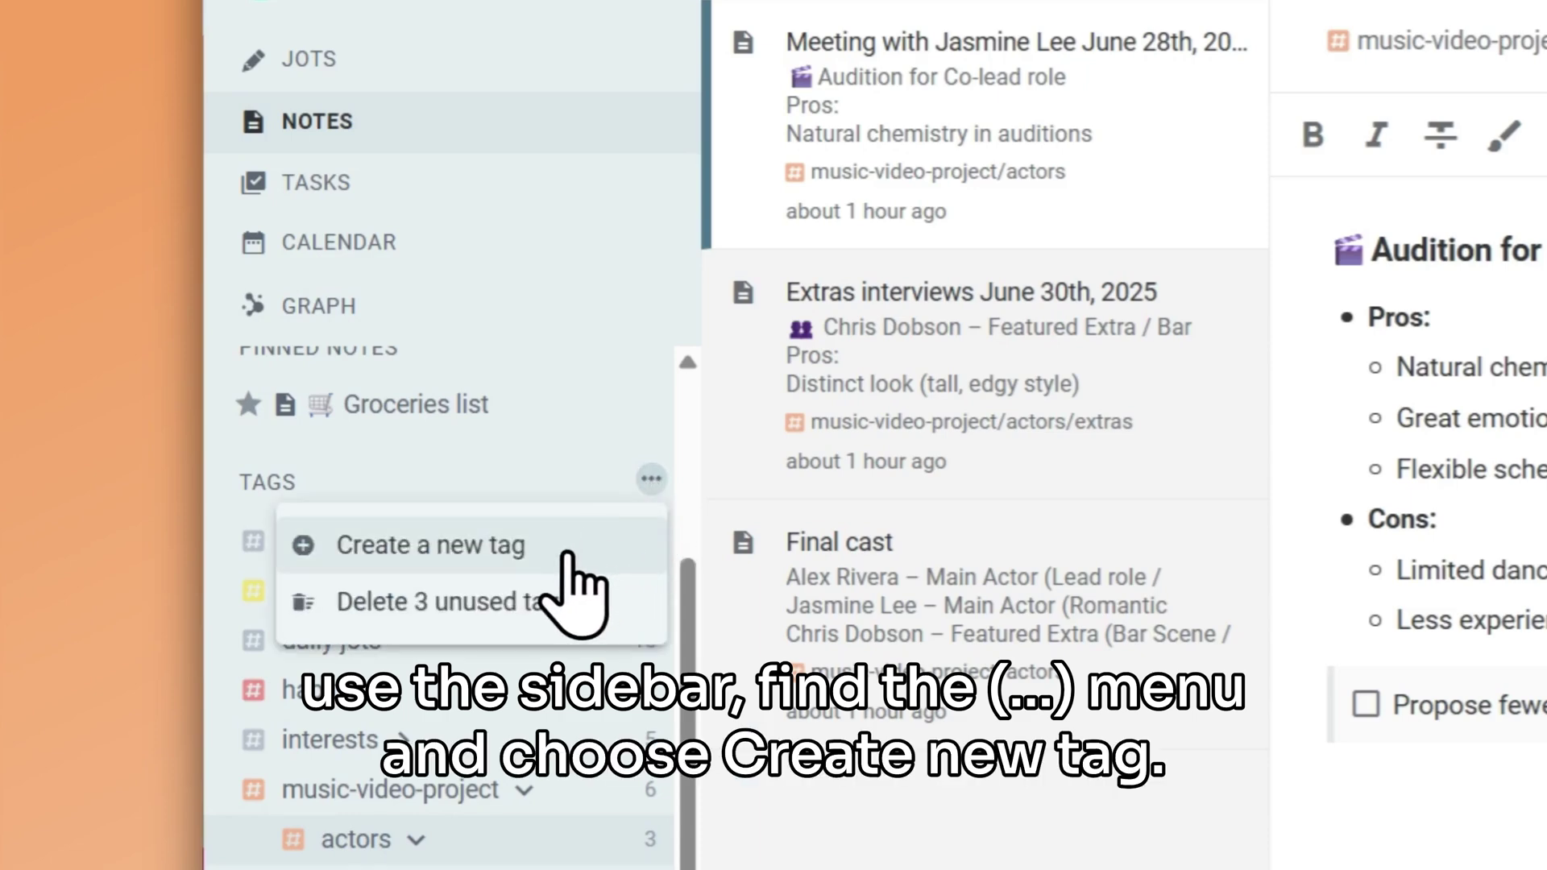
{"action": "left_click", "coordinate": [568, 554]}
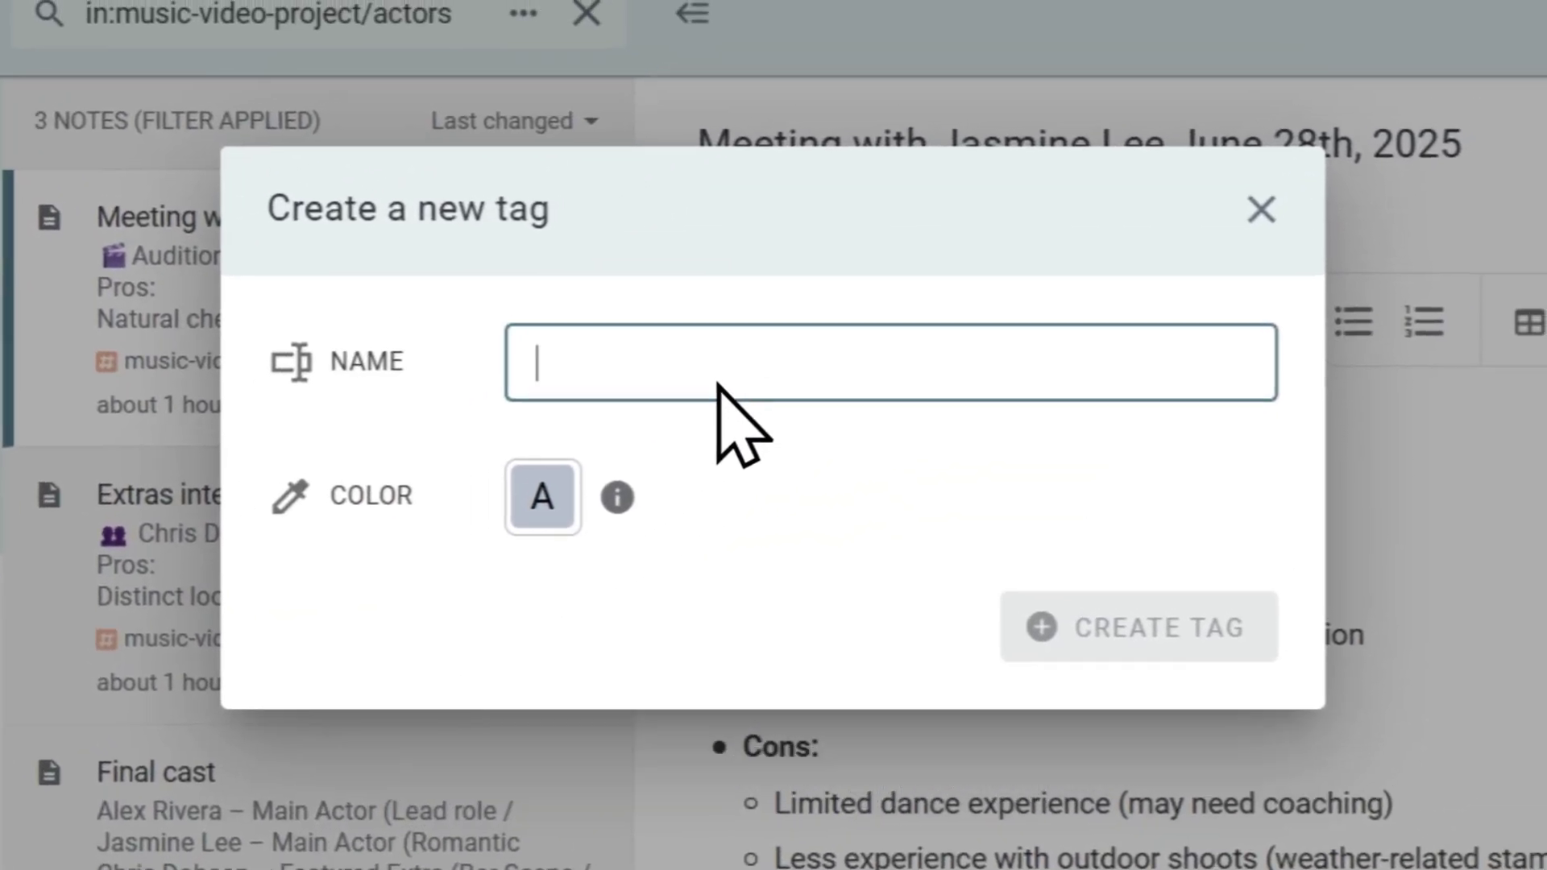
{"action": "type", "text": "archive"}
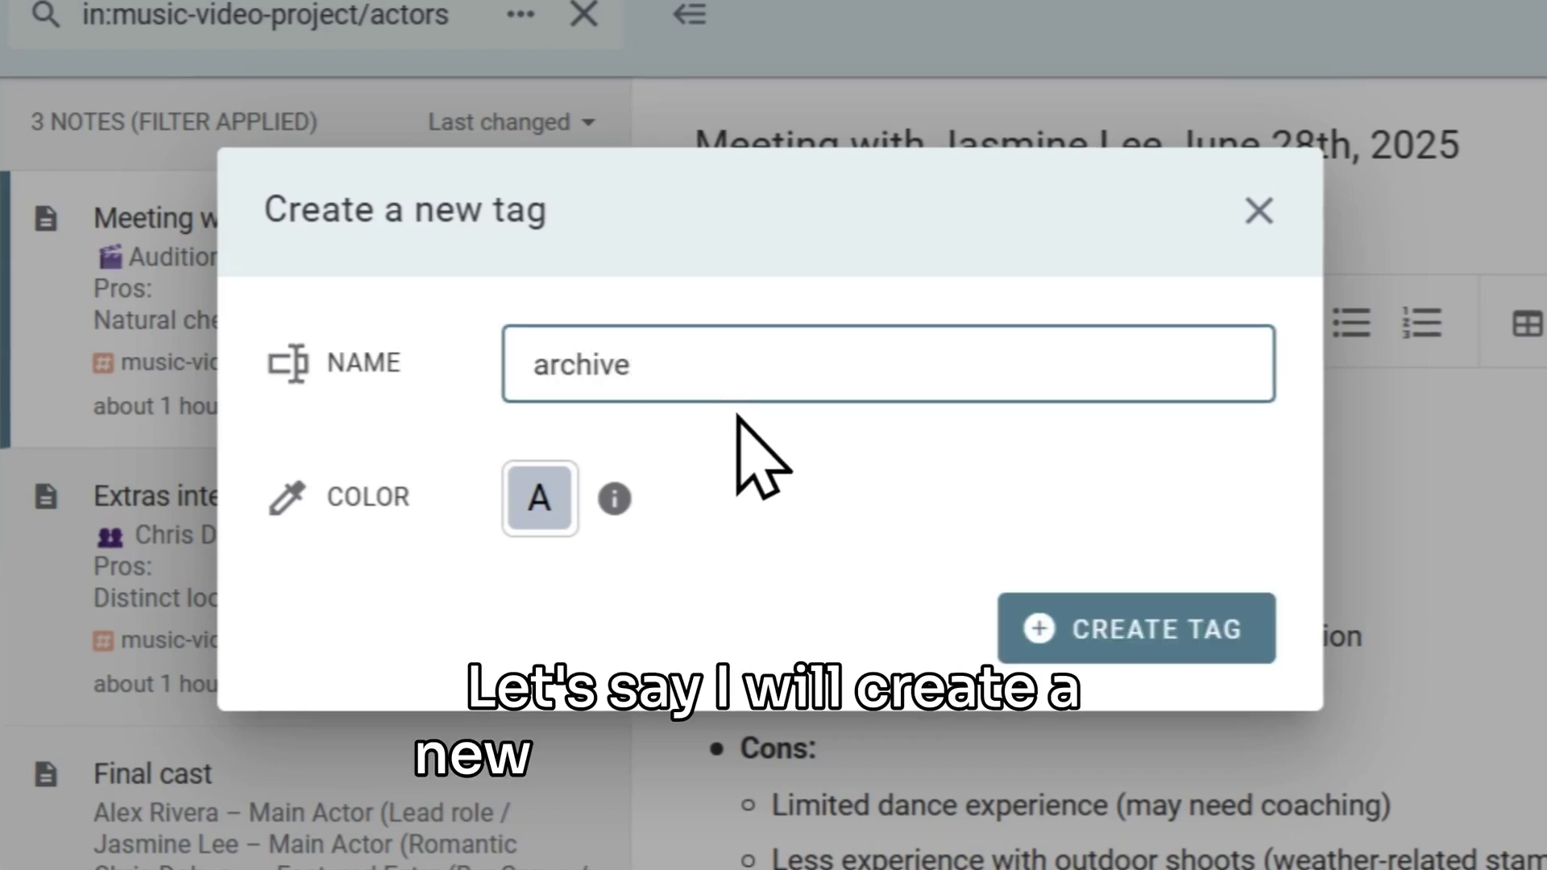
{"action": "left_click", "coordinate": [1185, 654]}
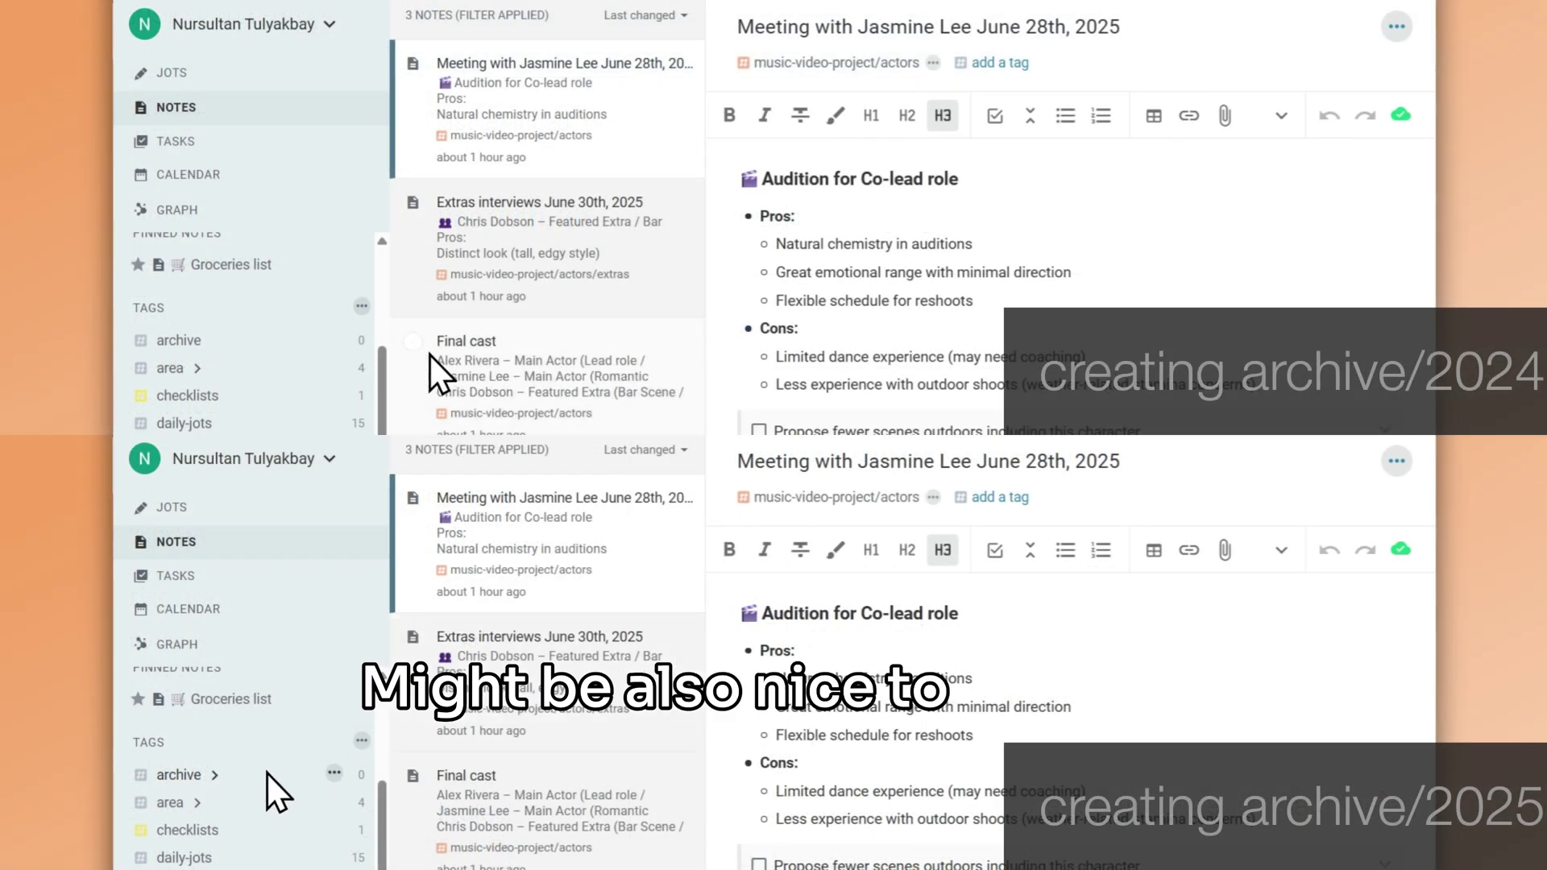
Create the nested tags archive/2024 and archive/2025.
{"action": "left_click", "coordinate": [362, 307]}
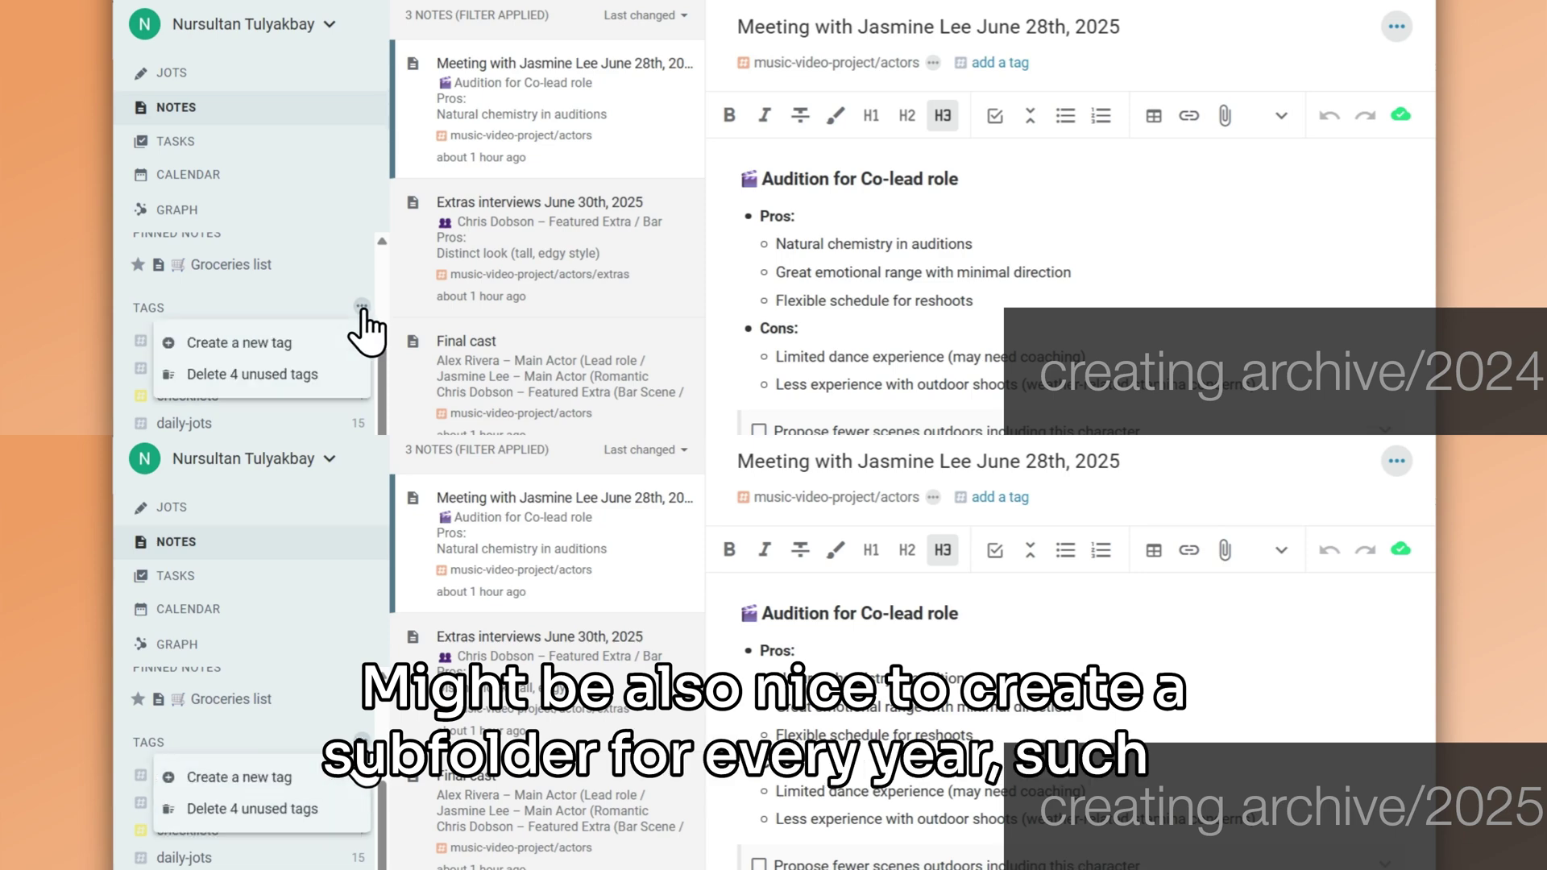
{"action": "left_click", "coordinate": [322, 345]}
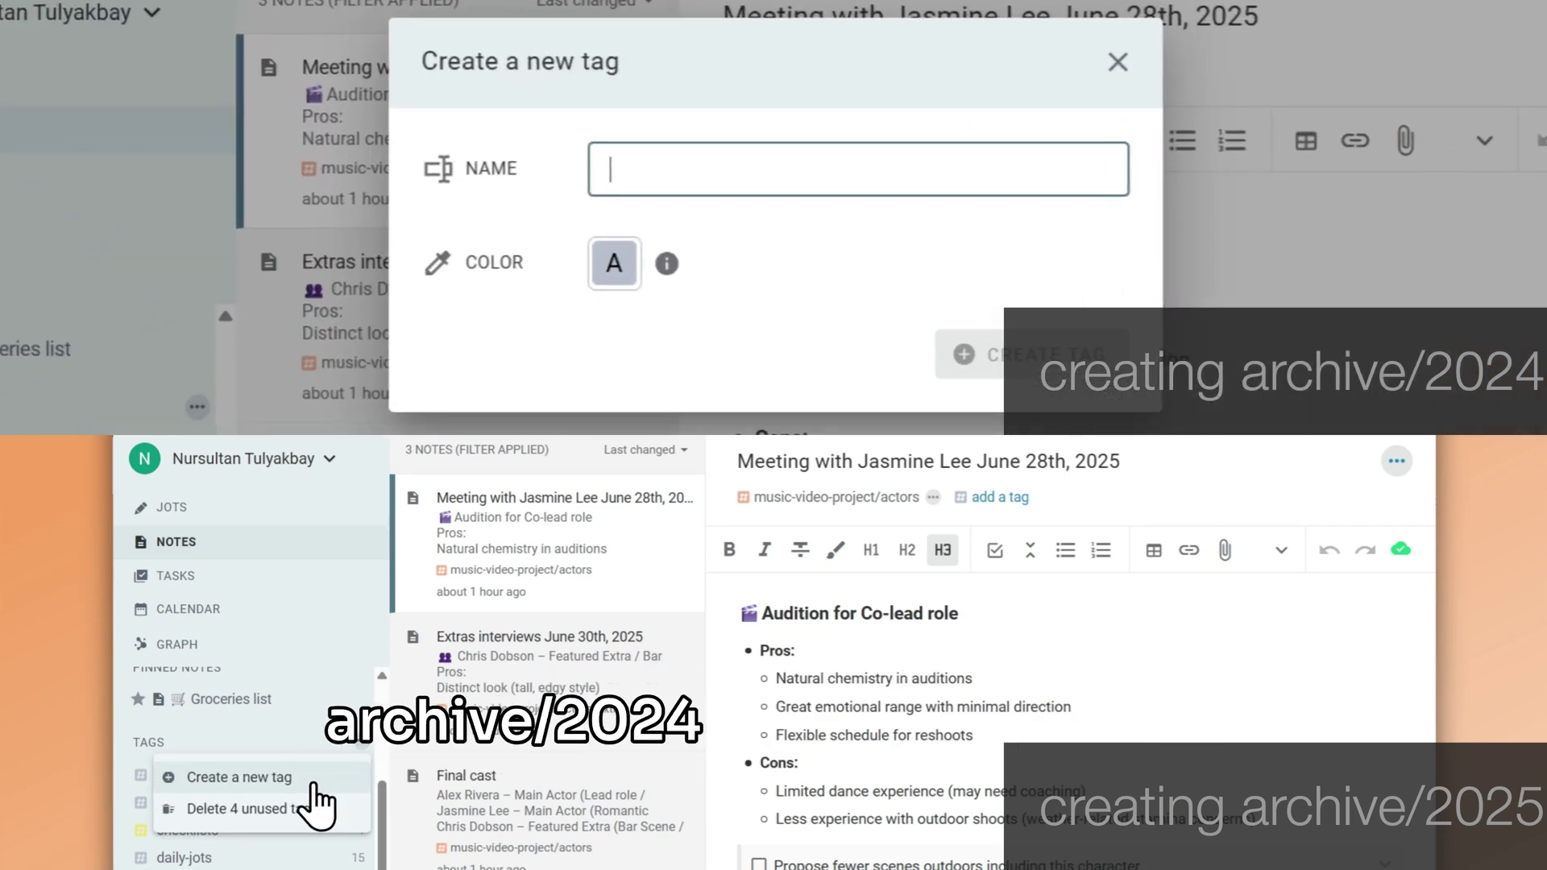
{"action": "type", "text": "archive/2"}
{"action": "left_click", "coordinate": [310, 780]}
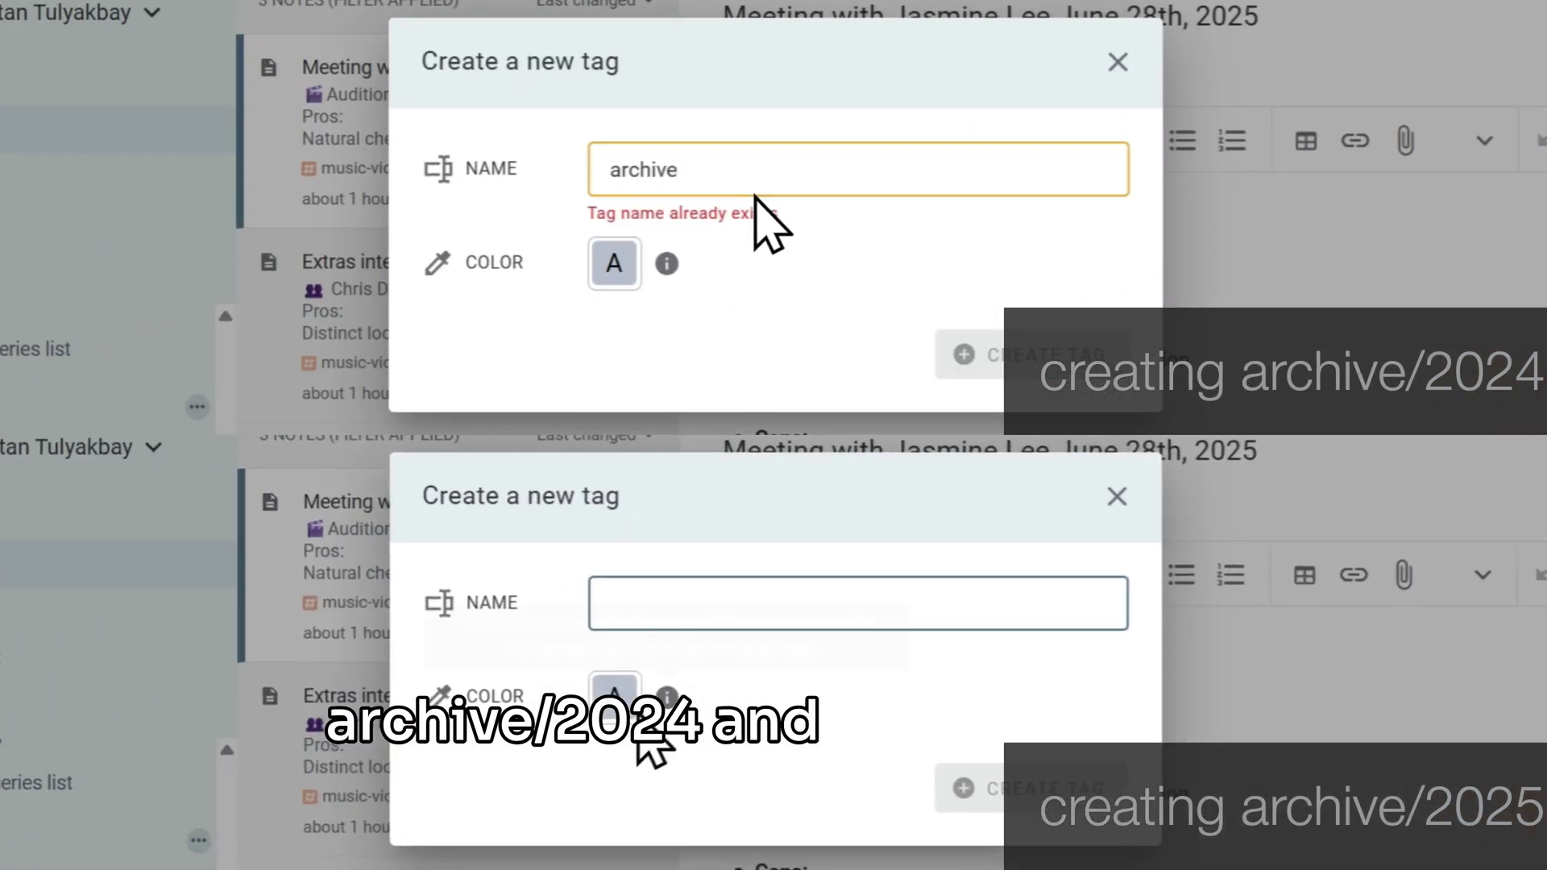
{"action": "type", "text": "024archive/2"}
{"action": "key", "text": "Return"}
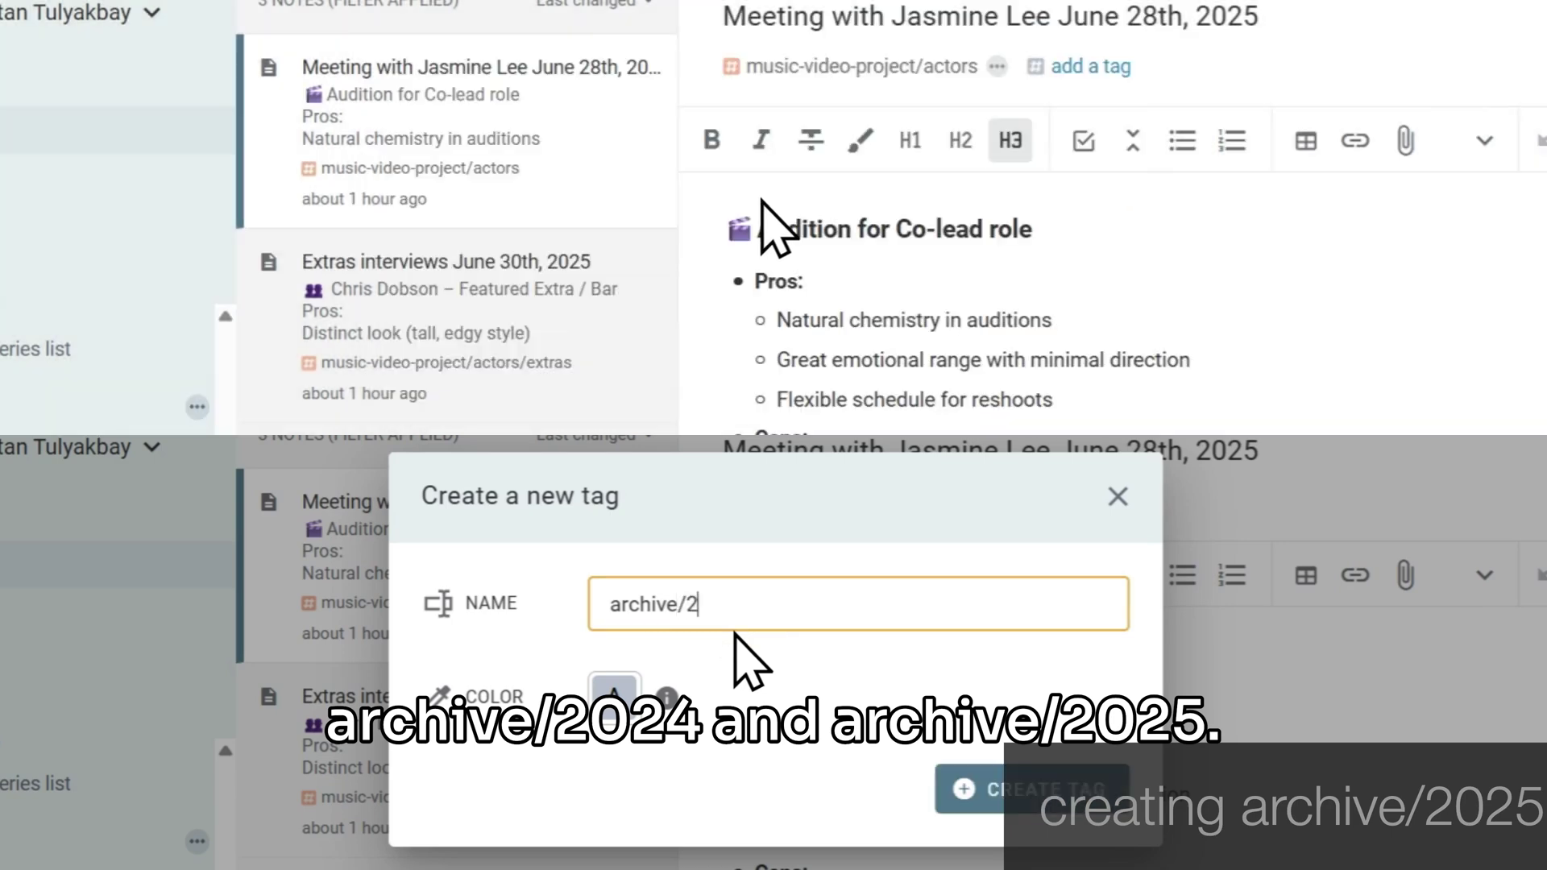
{"action": "key", "text": "Return"}
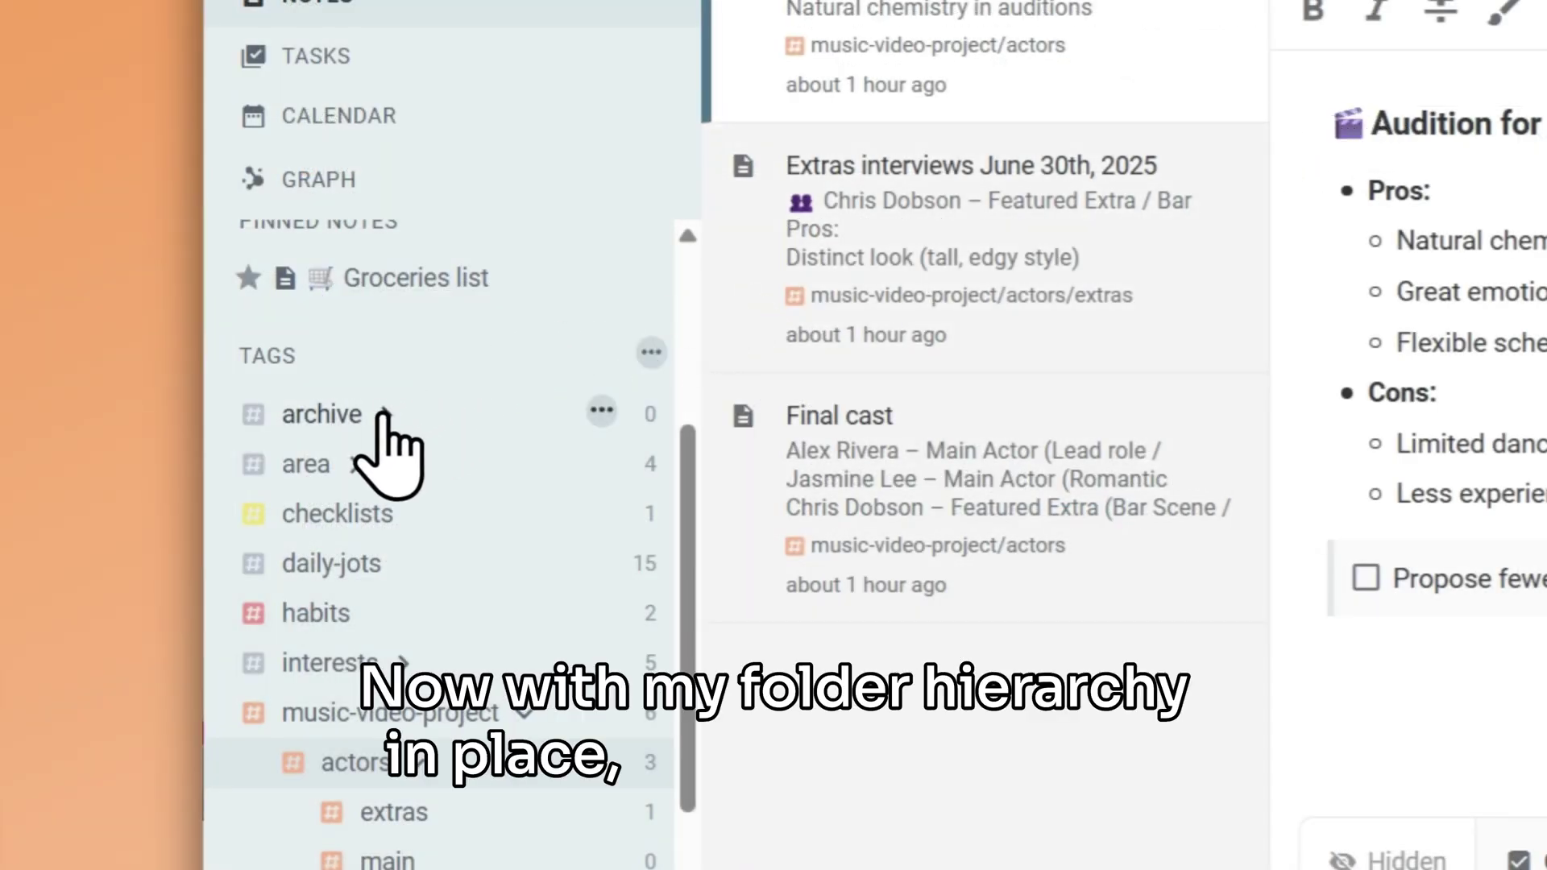
Expand the archive tag and create a new note tagged archive/2025 from the 2025 tag's options.
{"action": "left_click", "coordinate": [380, 414]}
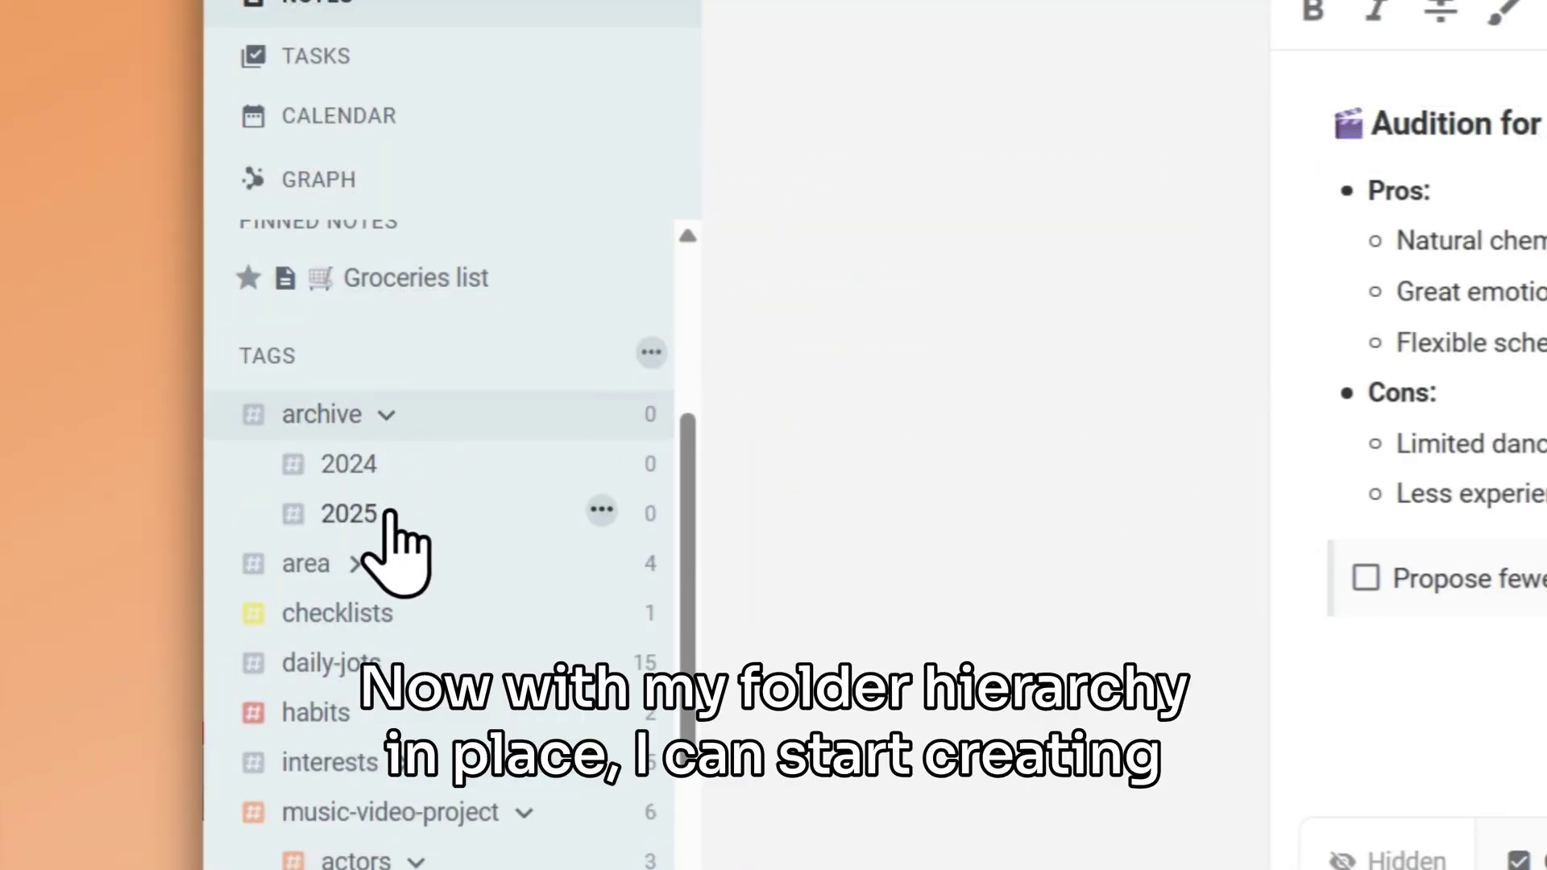
{"action": "left_click", "coordinate": [604, 506]}
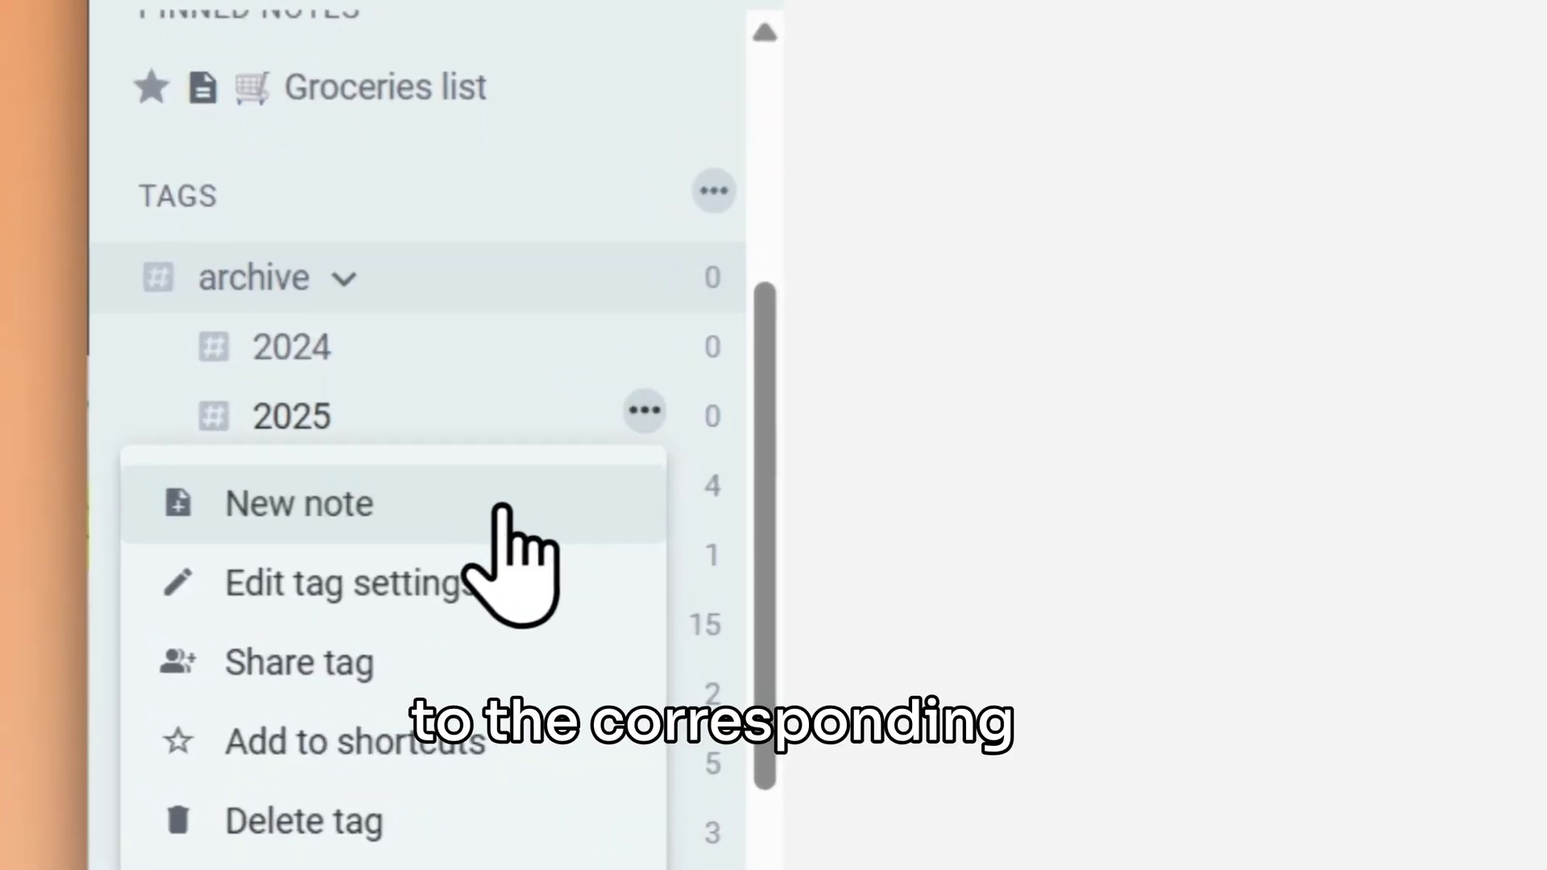
{"action": "left_click", "coordinate": [544, 560]}
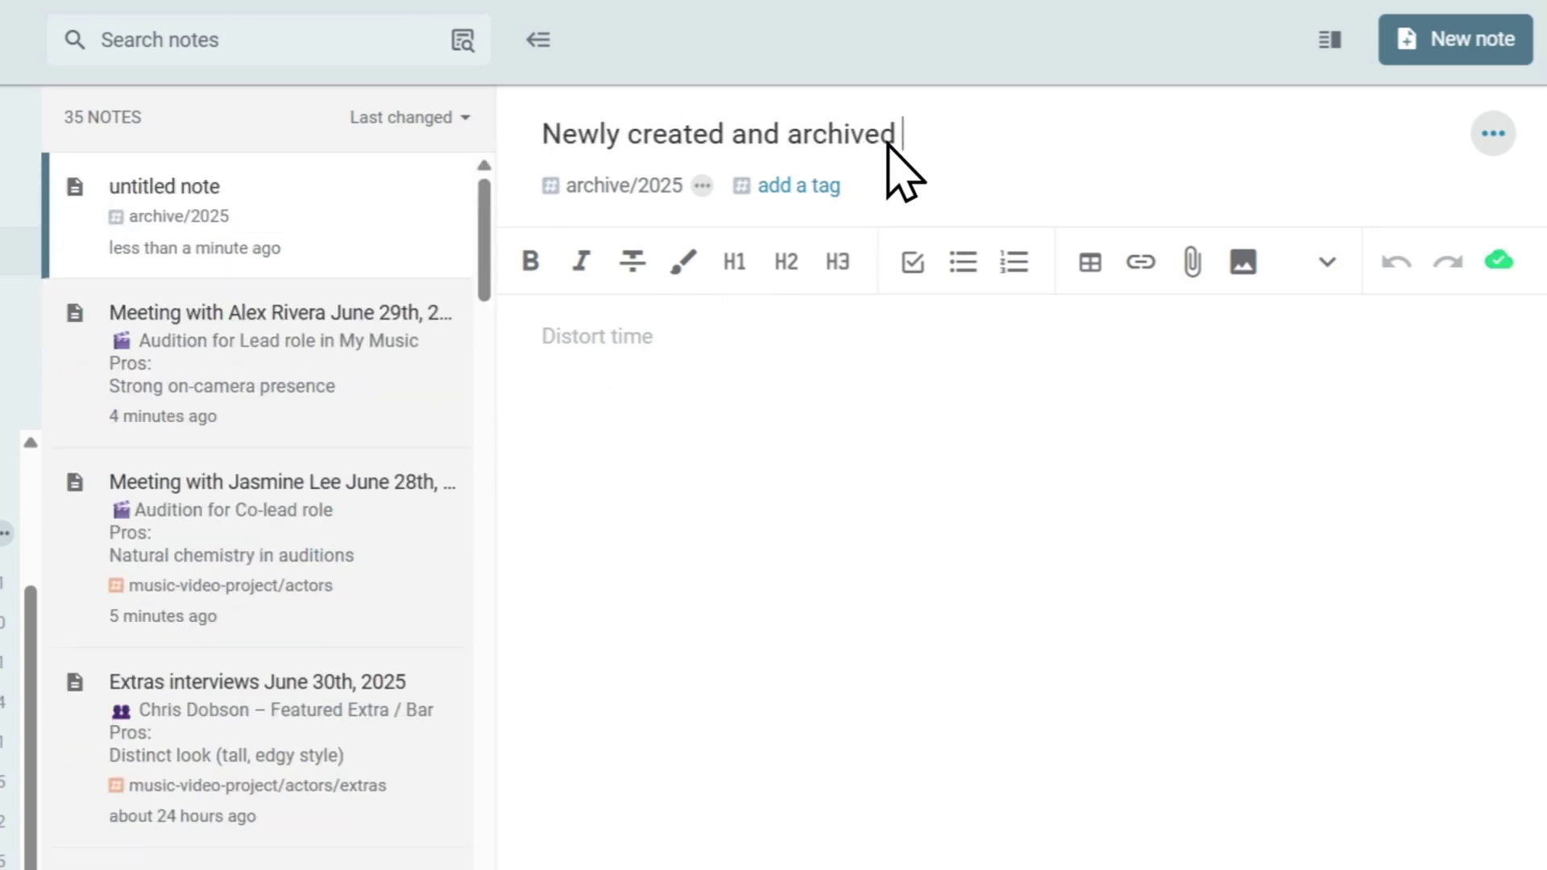
Create a note titled 'Note to be archived now' and tag it archive/2025.
{"action": "type", "text": "note"}
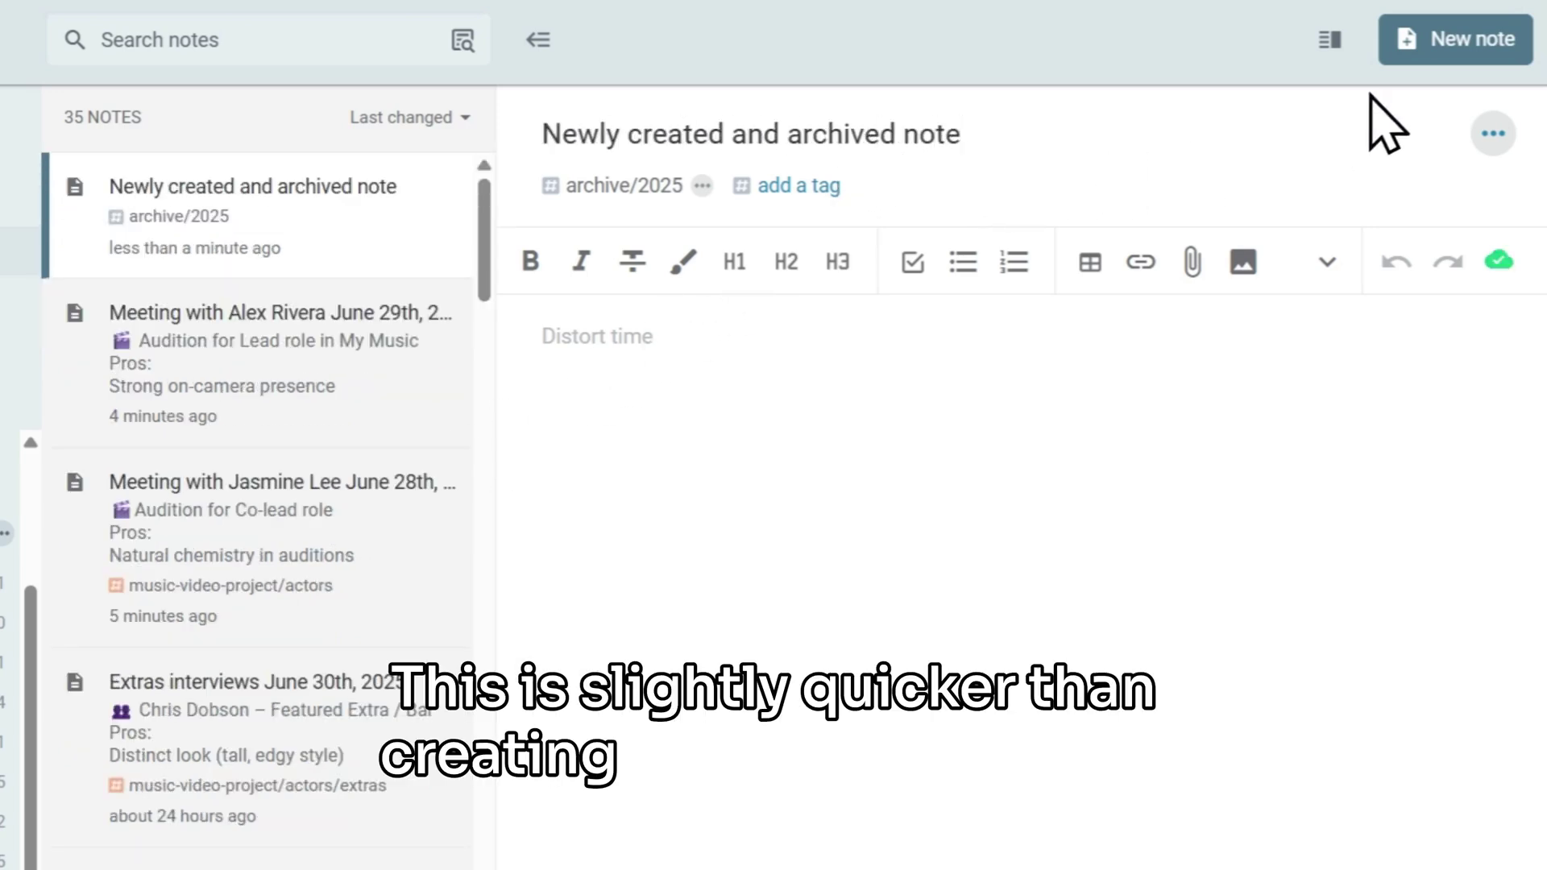
{"action": "left_click", "coordinate": [1468, 55]}
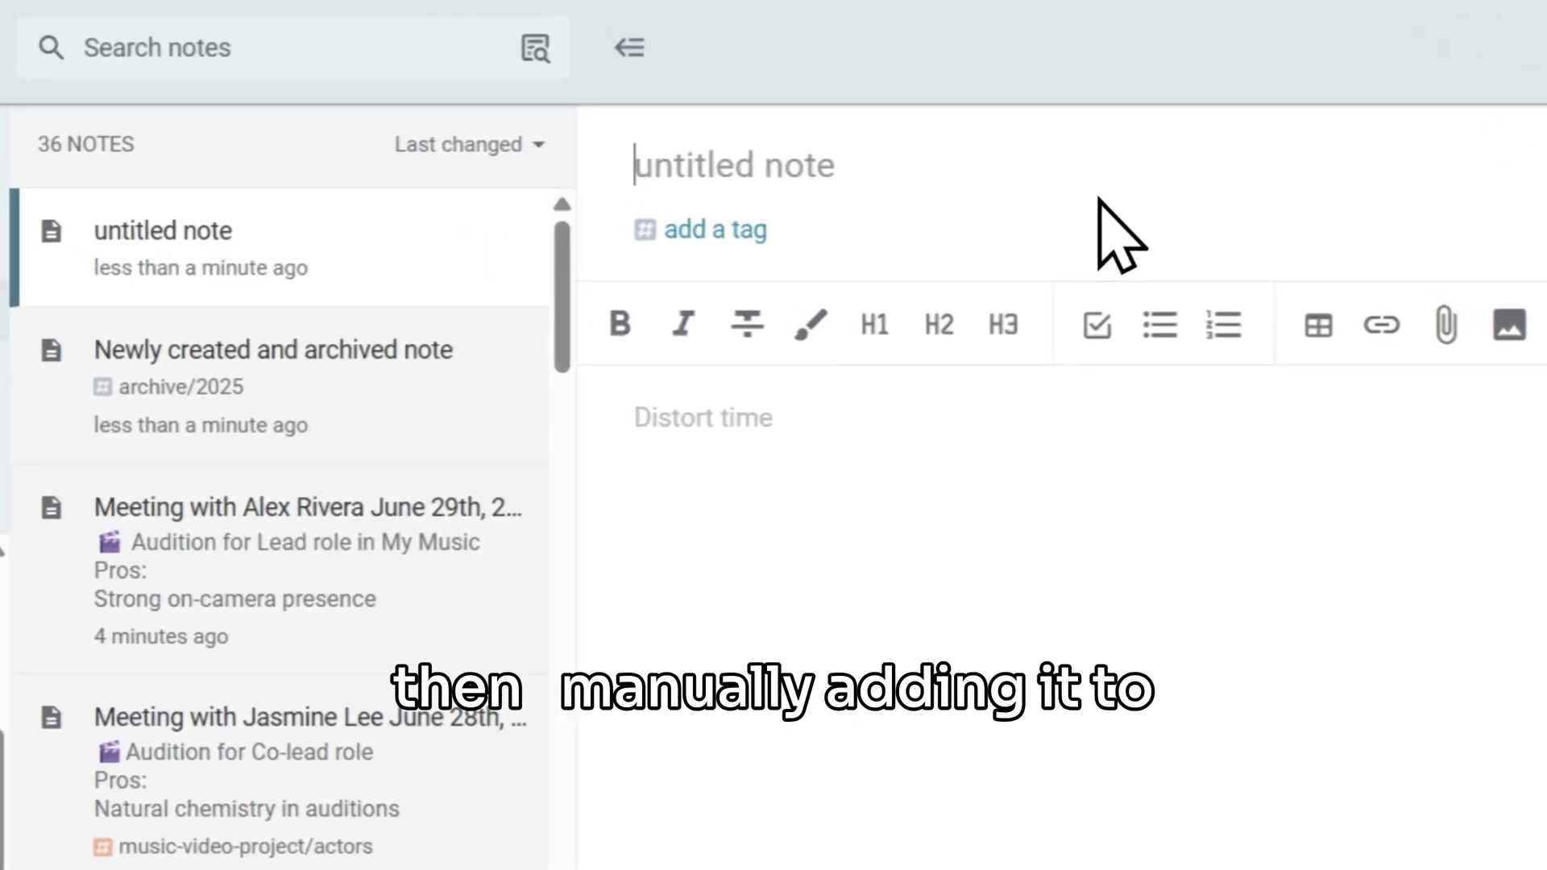
{"action": "type", "text": "Note to be archived now"}
{"action": "key", "text": "Tab"}
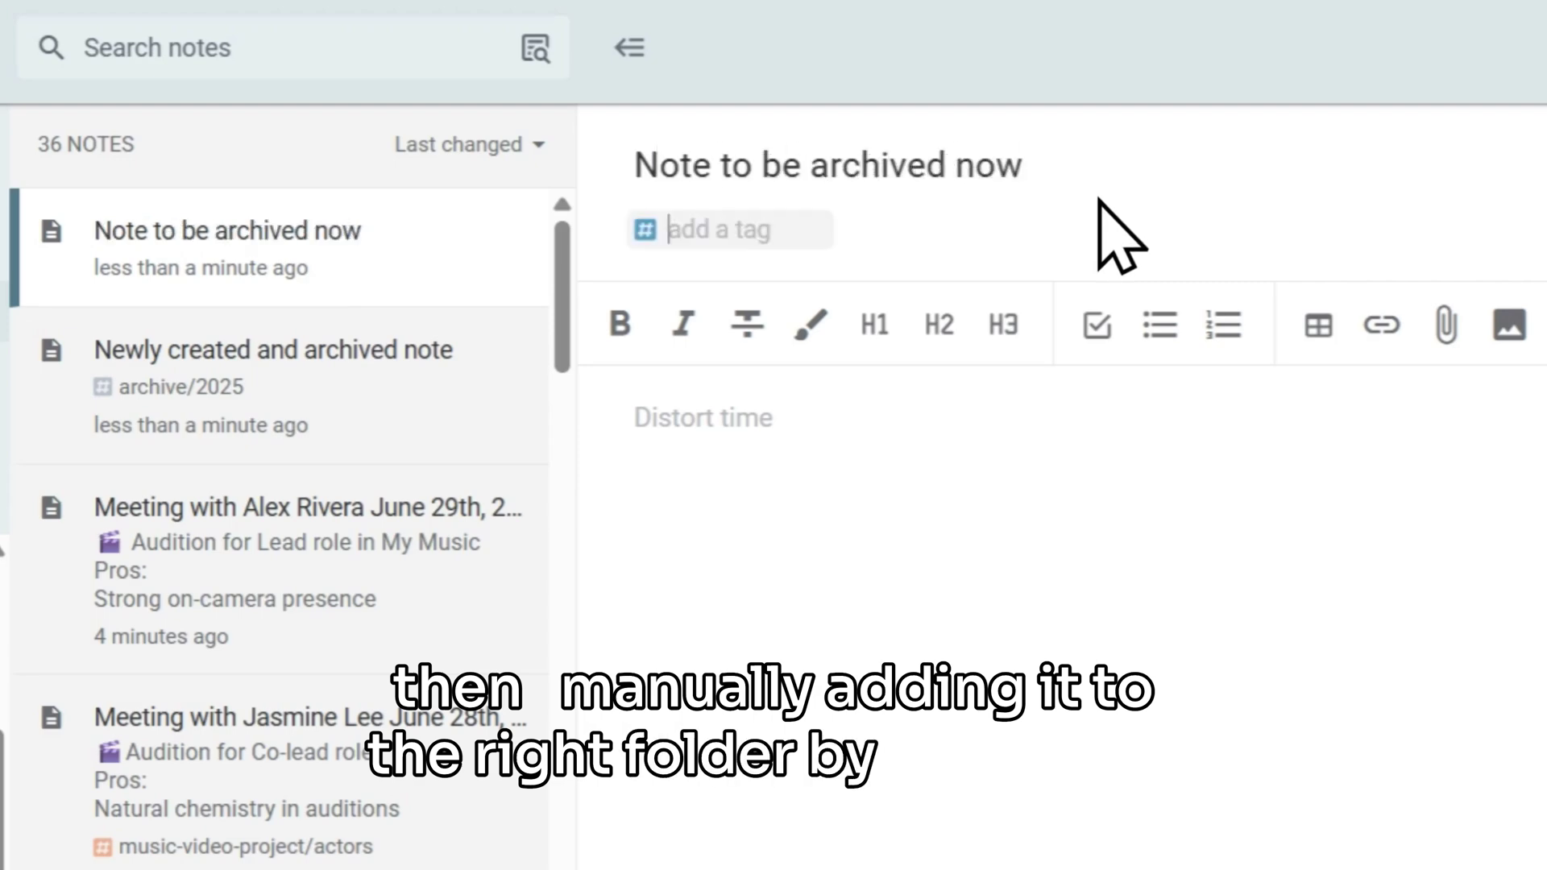
{"action": "type", "text": "archive/2025"}
{"action": "key", "text": "Return"}
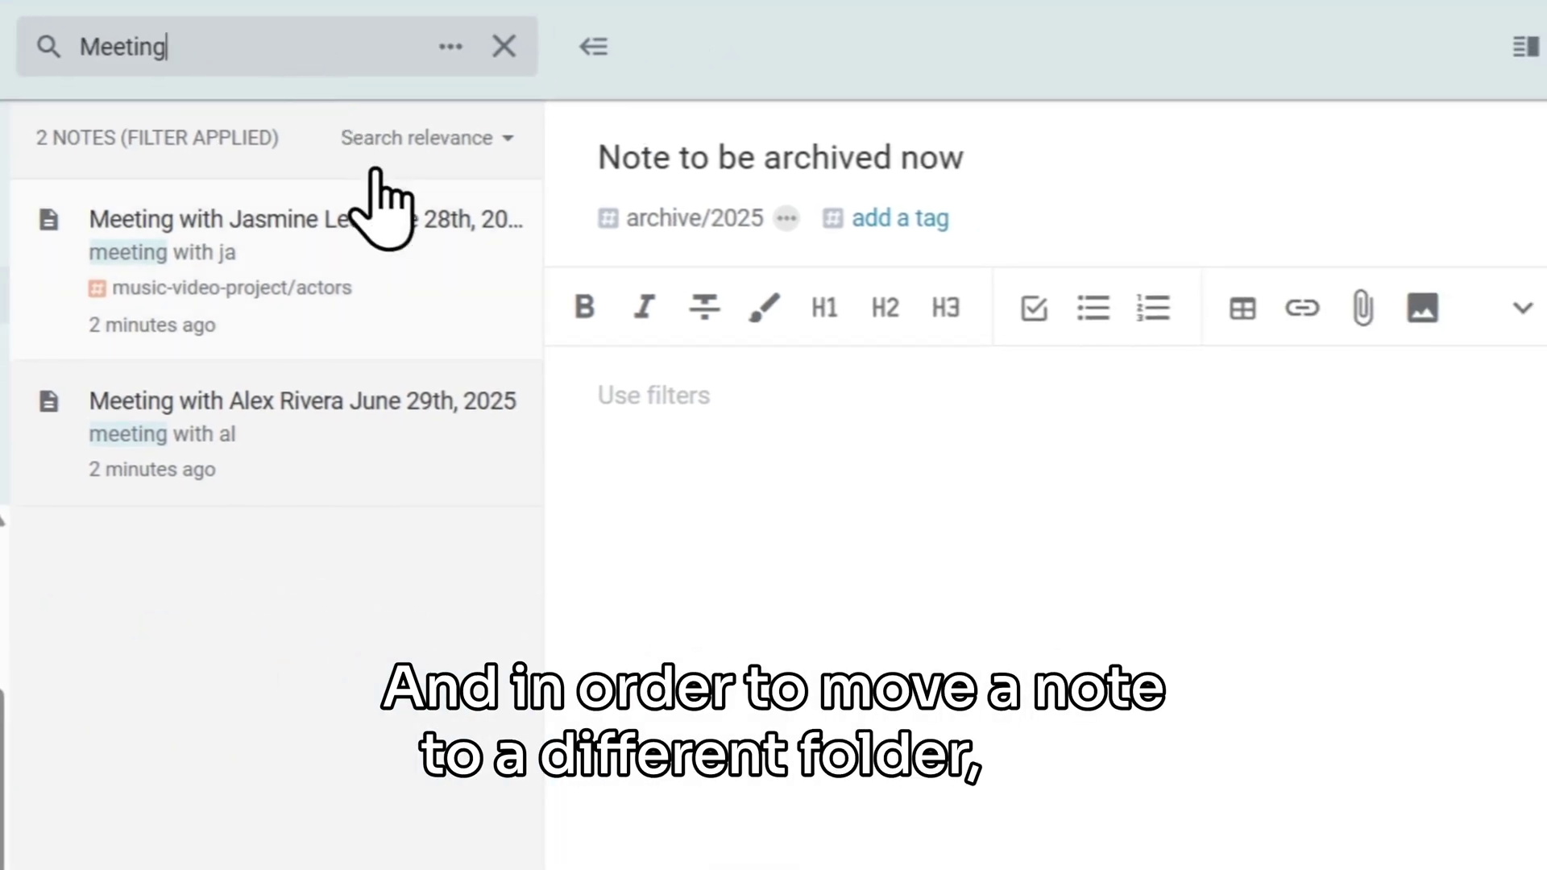
Replace the June 28th meeting note's music-video-project/actors tag with archive/2025.
{"action": "left_click", "coordinate": [412, 323]}
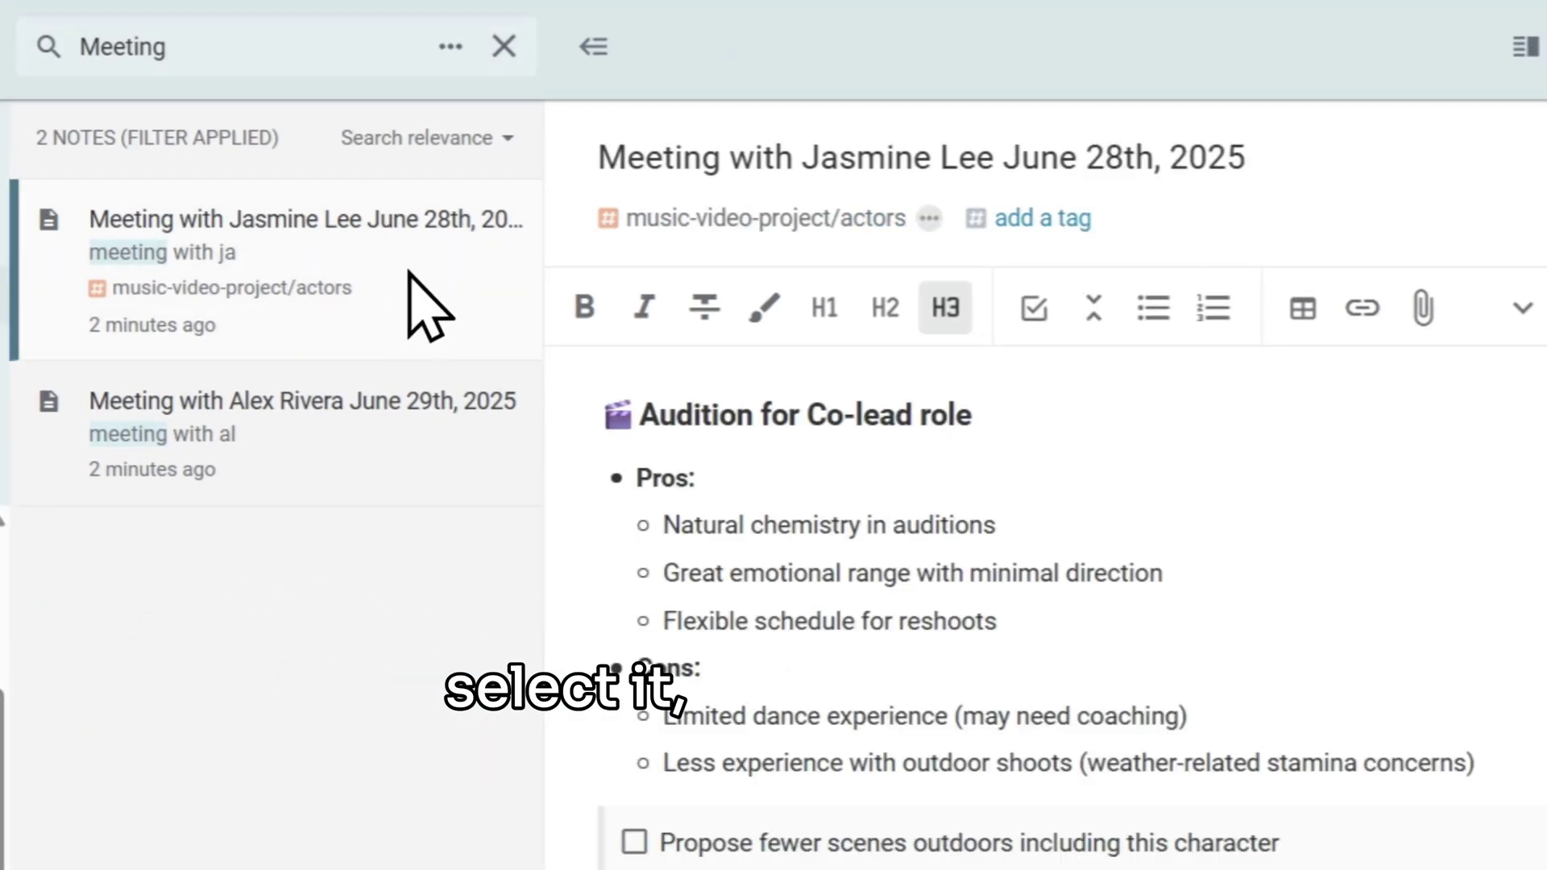
{"action": "left_click", "coordinate": [929, 219]}
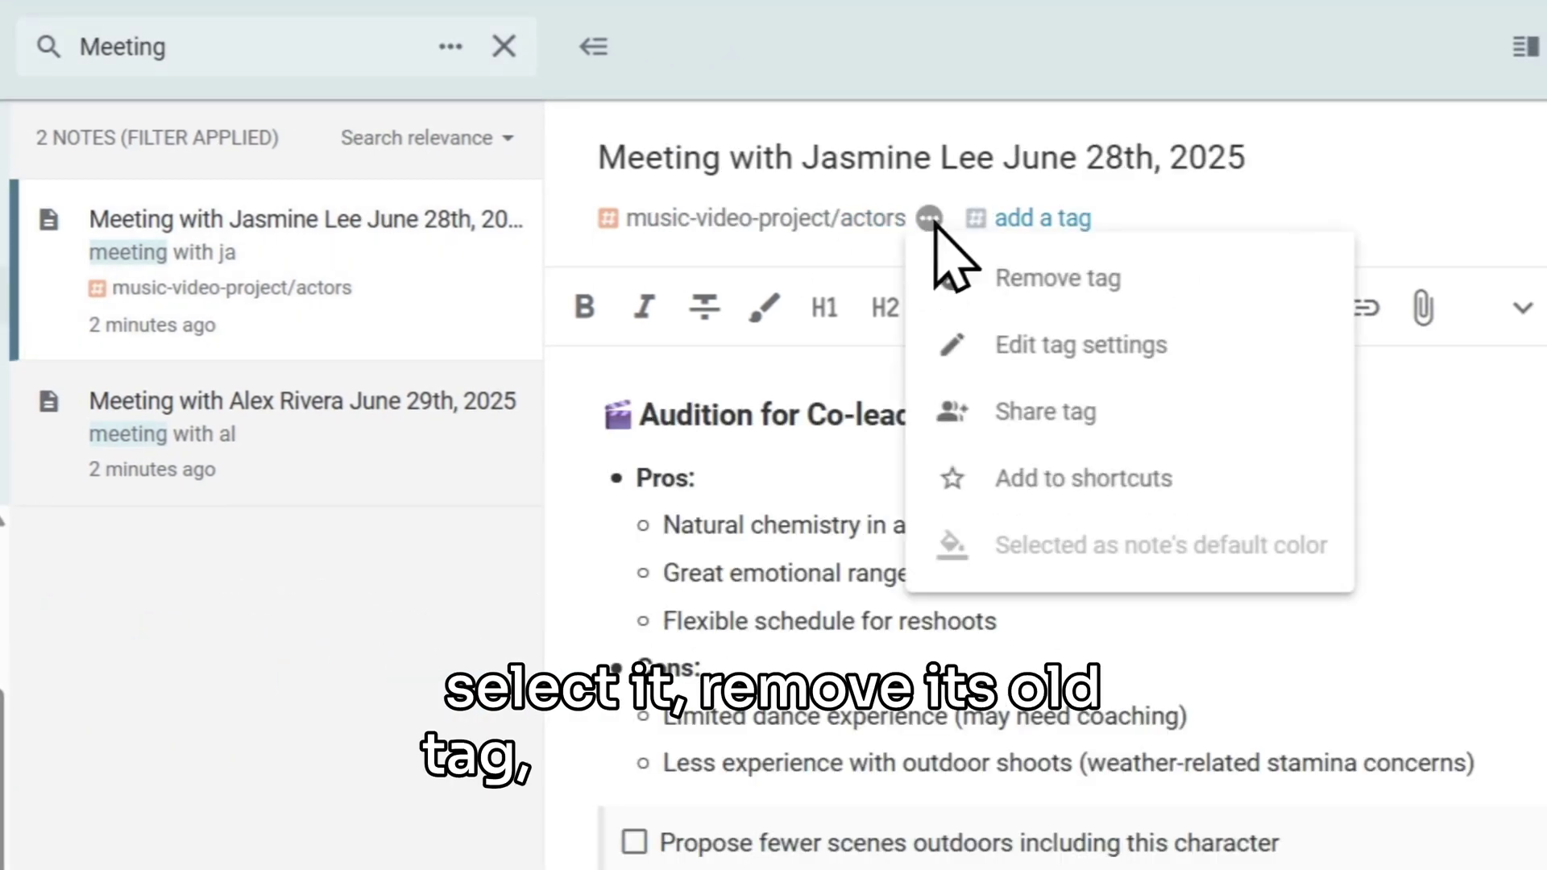
{"action": "left_click", "coordinate": [987, 286]}
{"action": "left_click", "coordinate": [700, 222]}
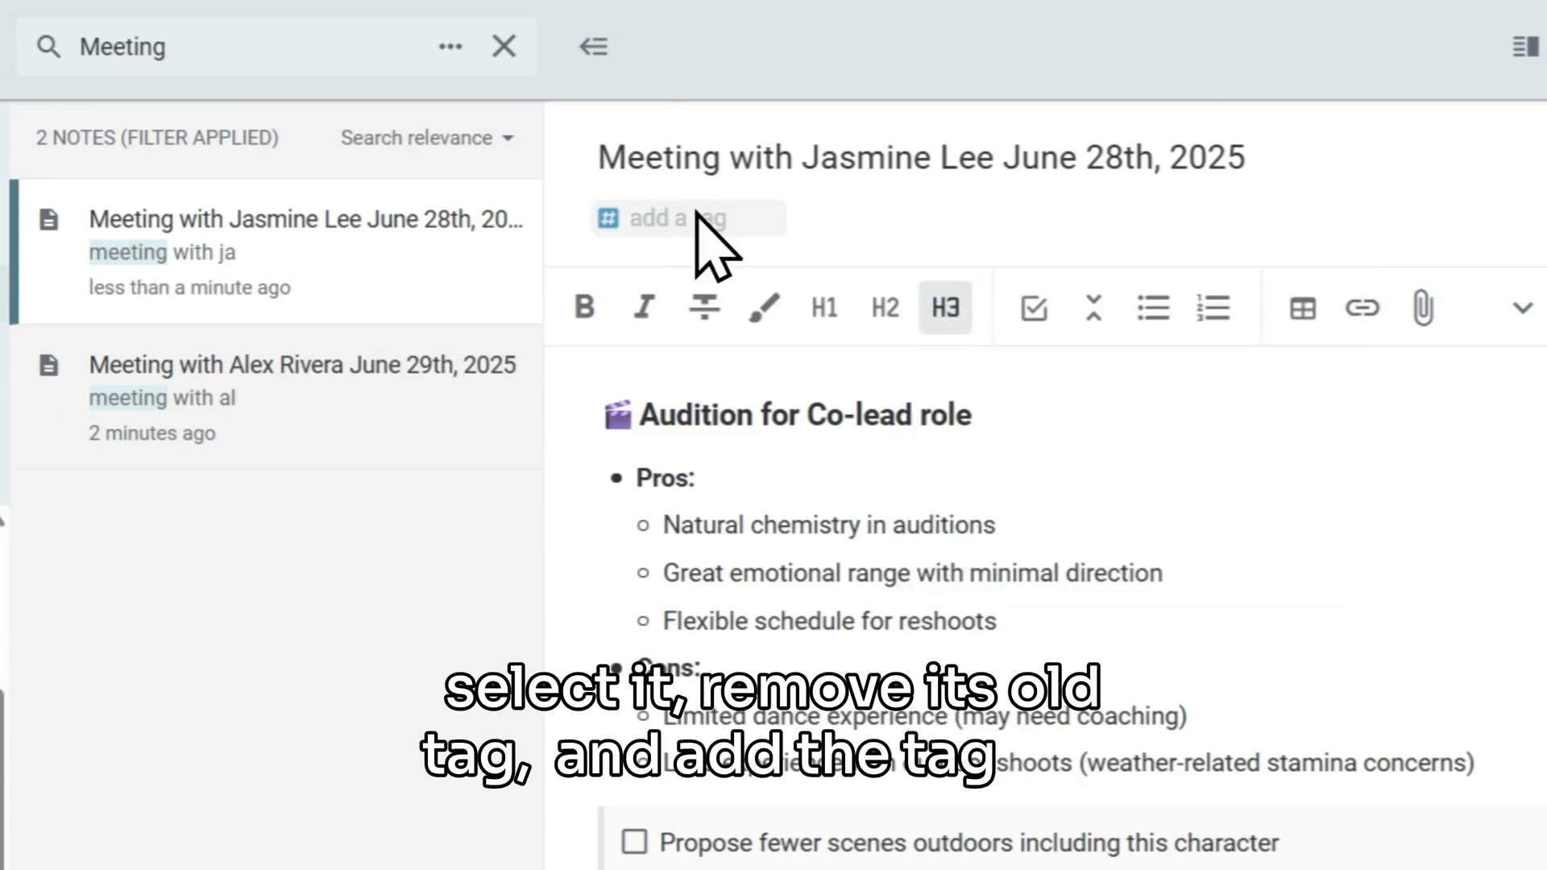
{"action": "type", "text": "archive/2025"}
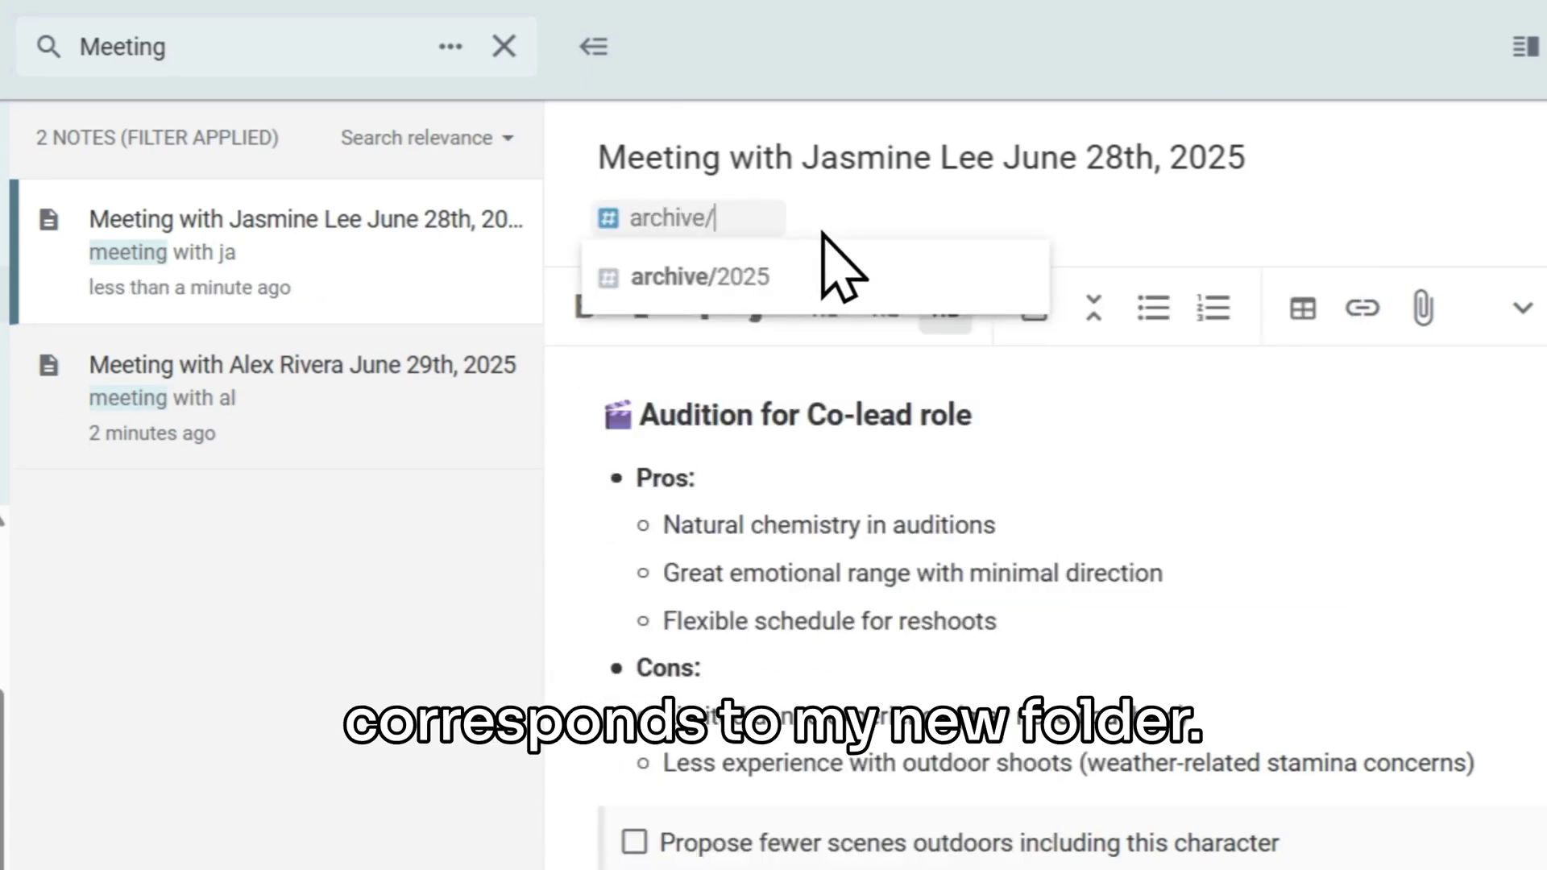
{"action": "key", "text": "Return"}
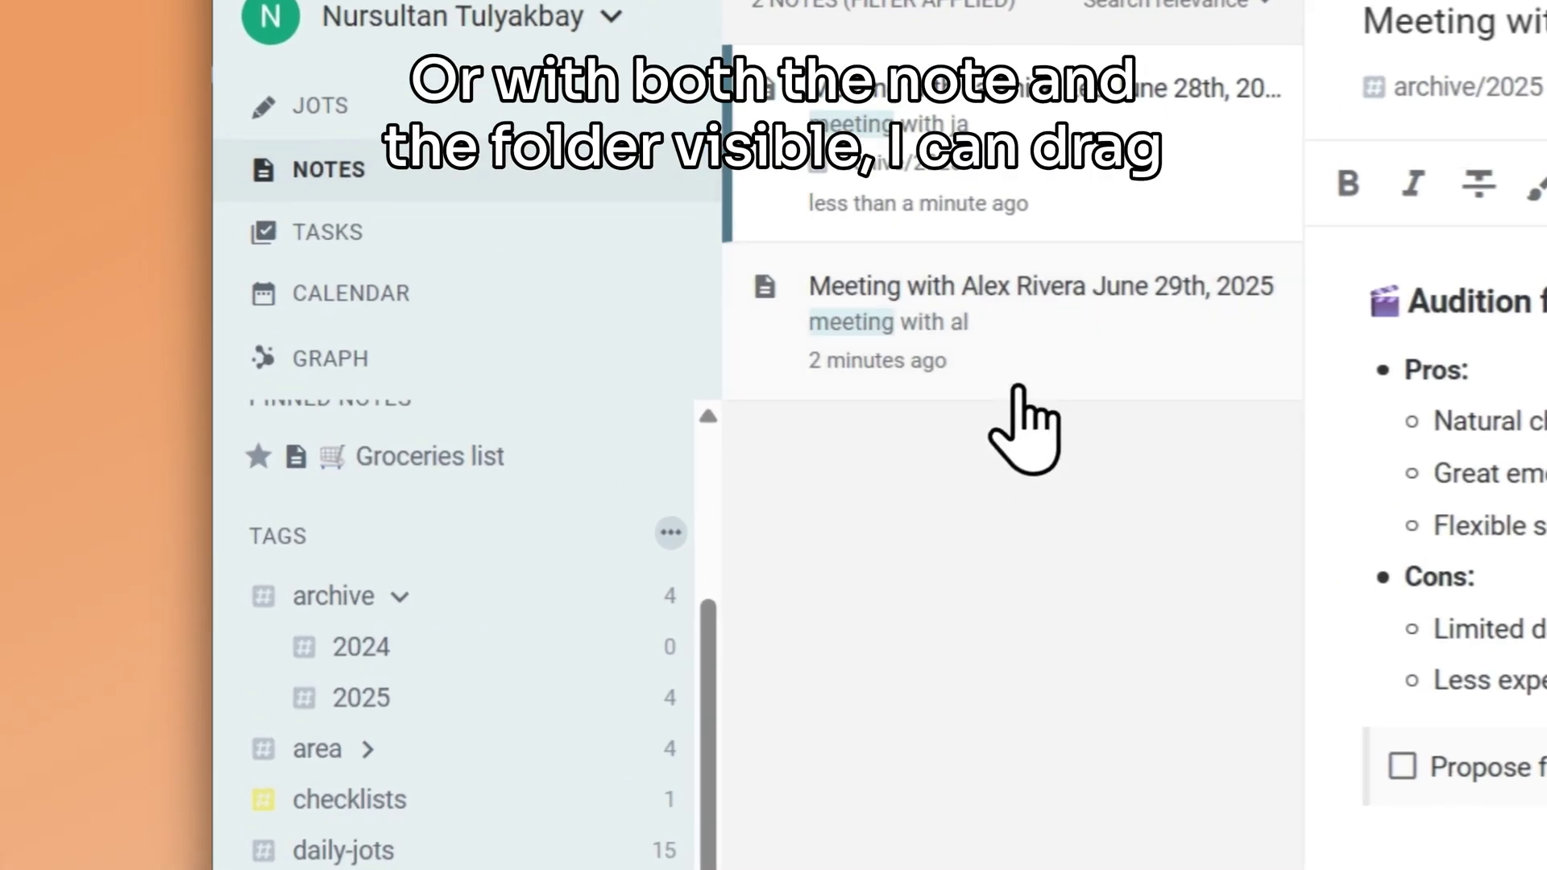
Drag the June 29th meeting note to a tag, clear the Meeting search, and nest music-video-project under archive/2025.
{"action": "left_click_drag", "start_coordinate": [1036, 331], "coordinate": [525, 703]}
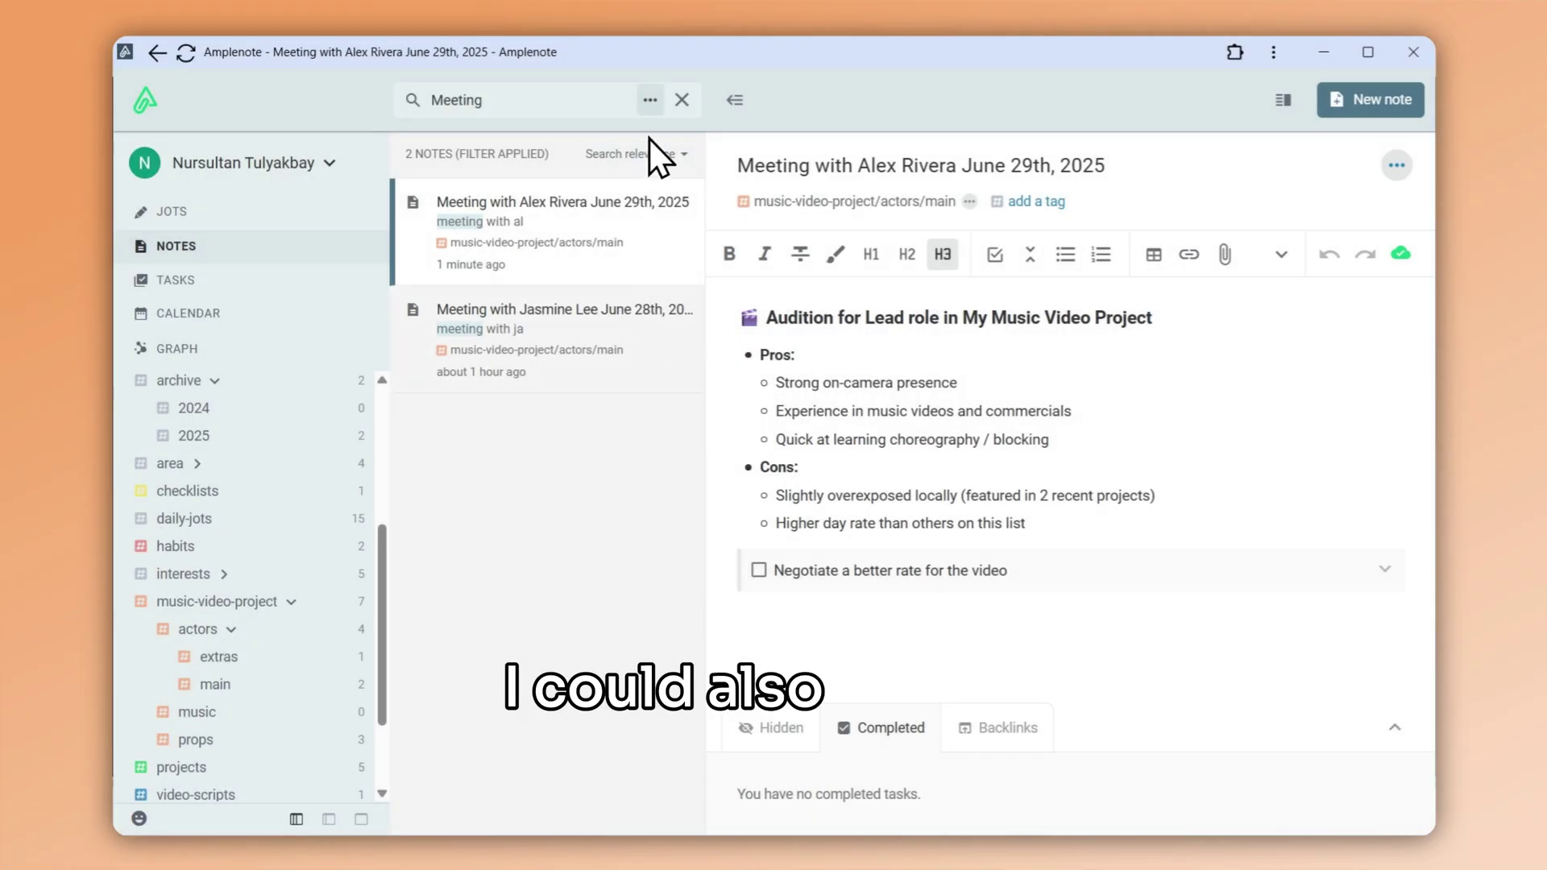
{"action": "left_click", "coordinate": [680, 101]}
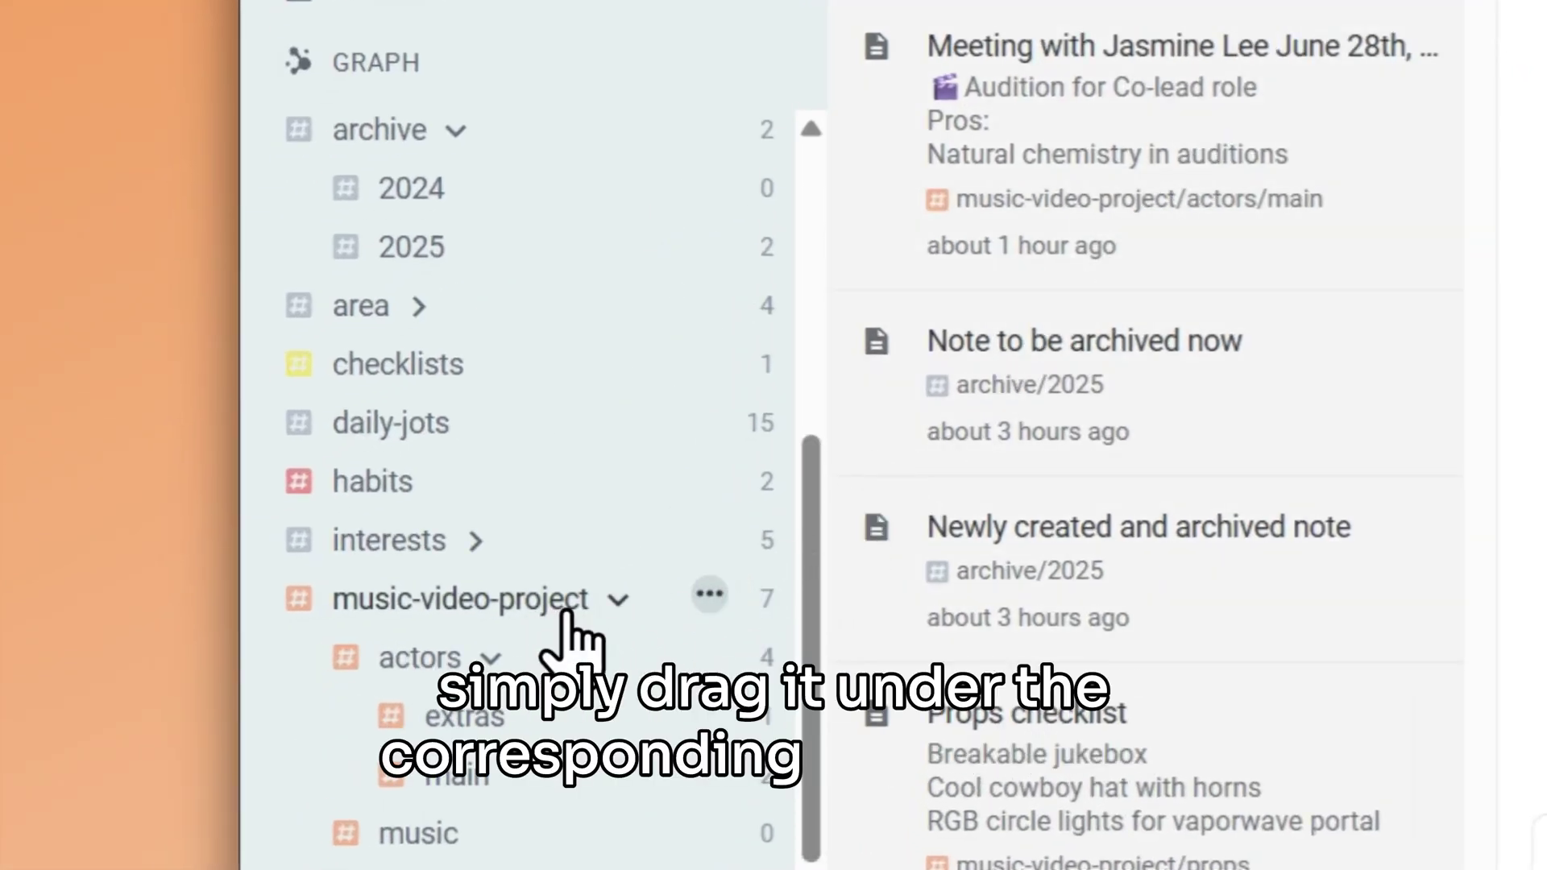
{"action": "left_click_drag", "start_coordinate": [569, 614], "coordinate": [530, 261]}
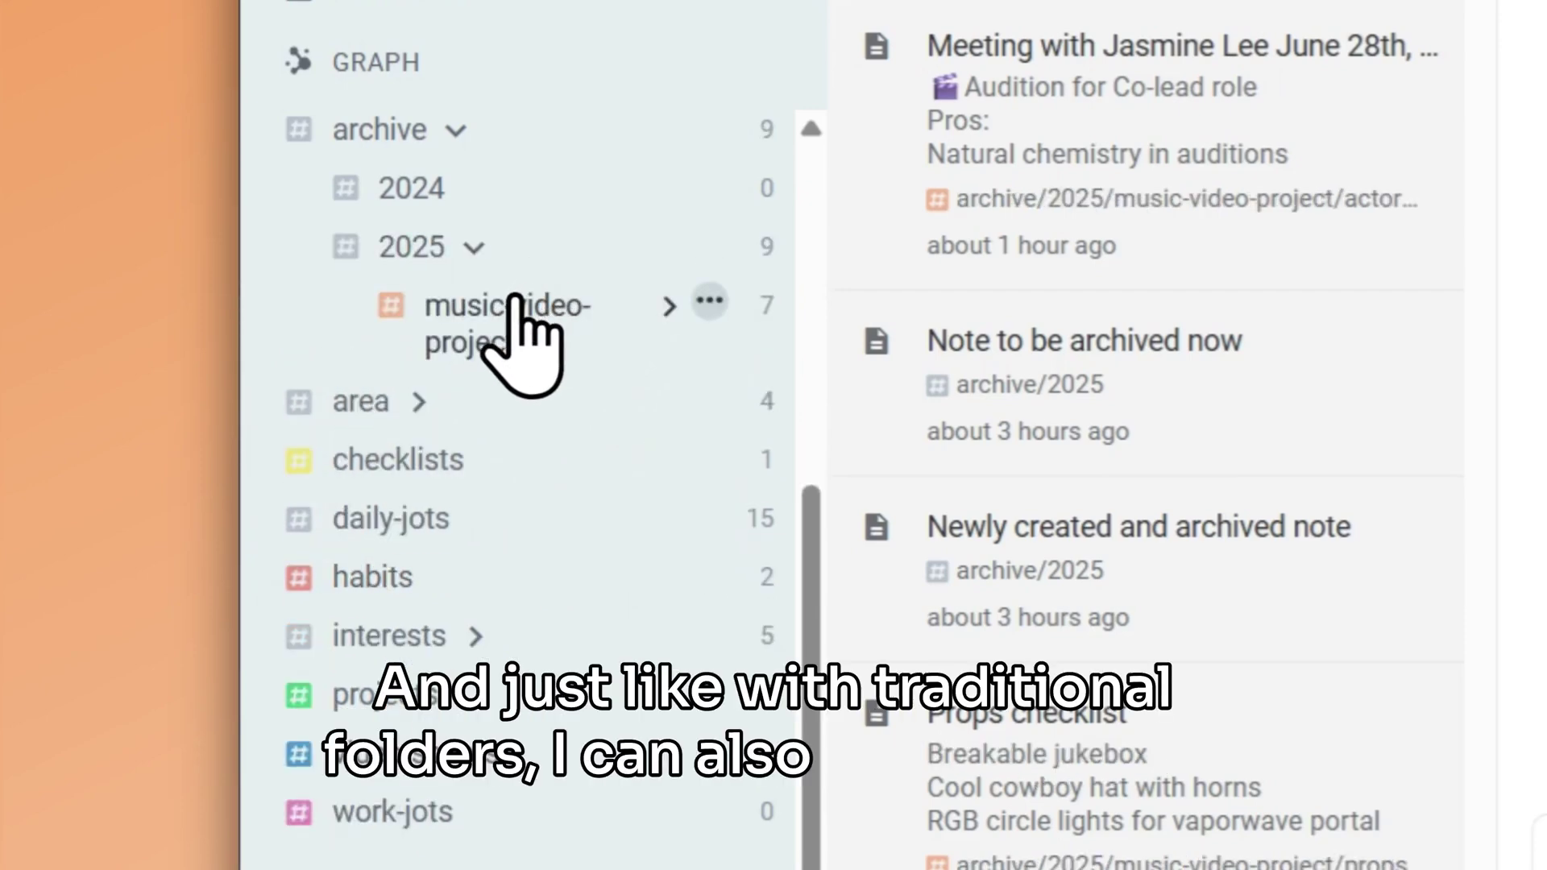
Filter to the props subtag and delete all three of its notes via the tag settings.
{"action": "left_click", "coordinate": [666, 314]}
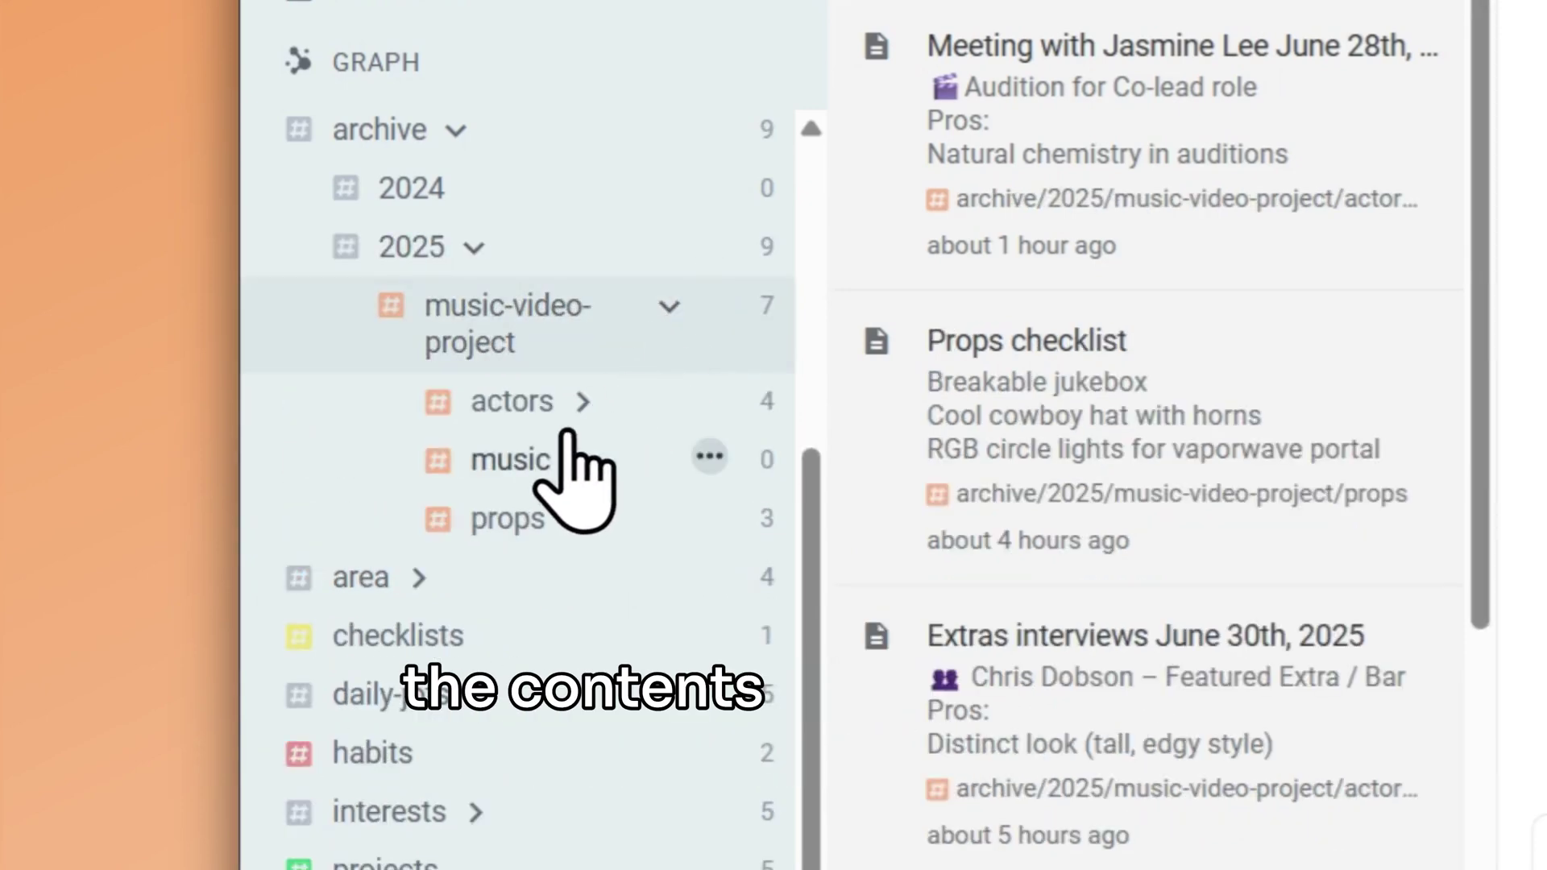
{"action": "left_click", "coordinate": [536, 523]}
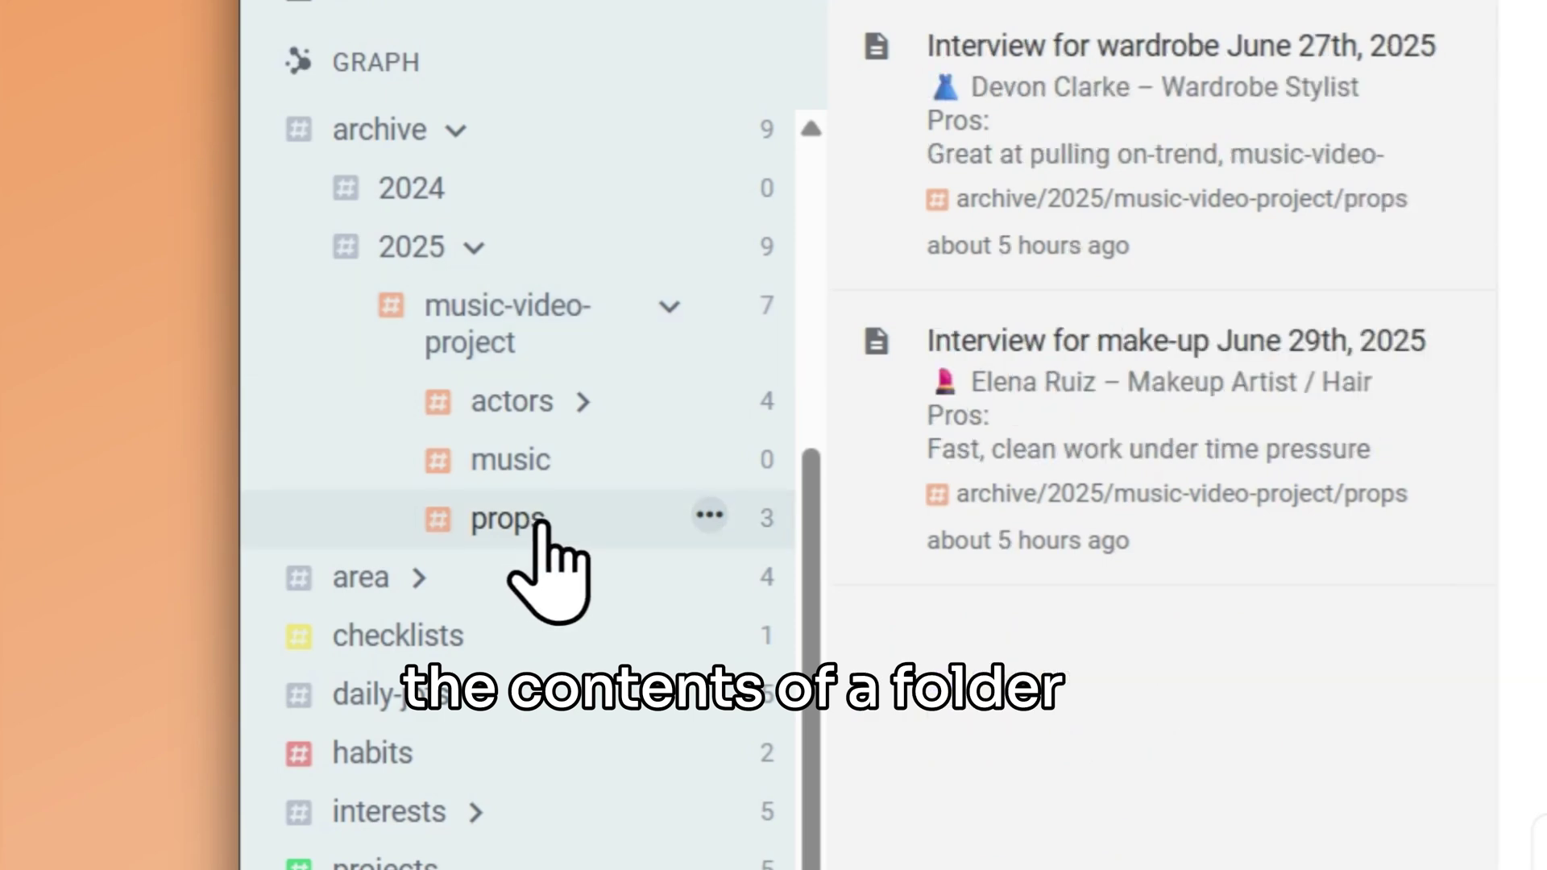
{"action": "left_click", "coordinate": [709, 516]}
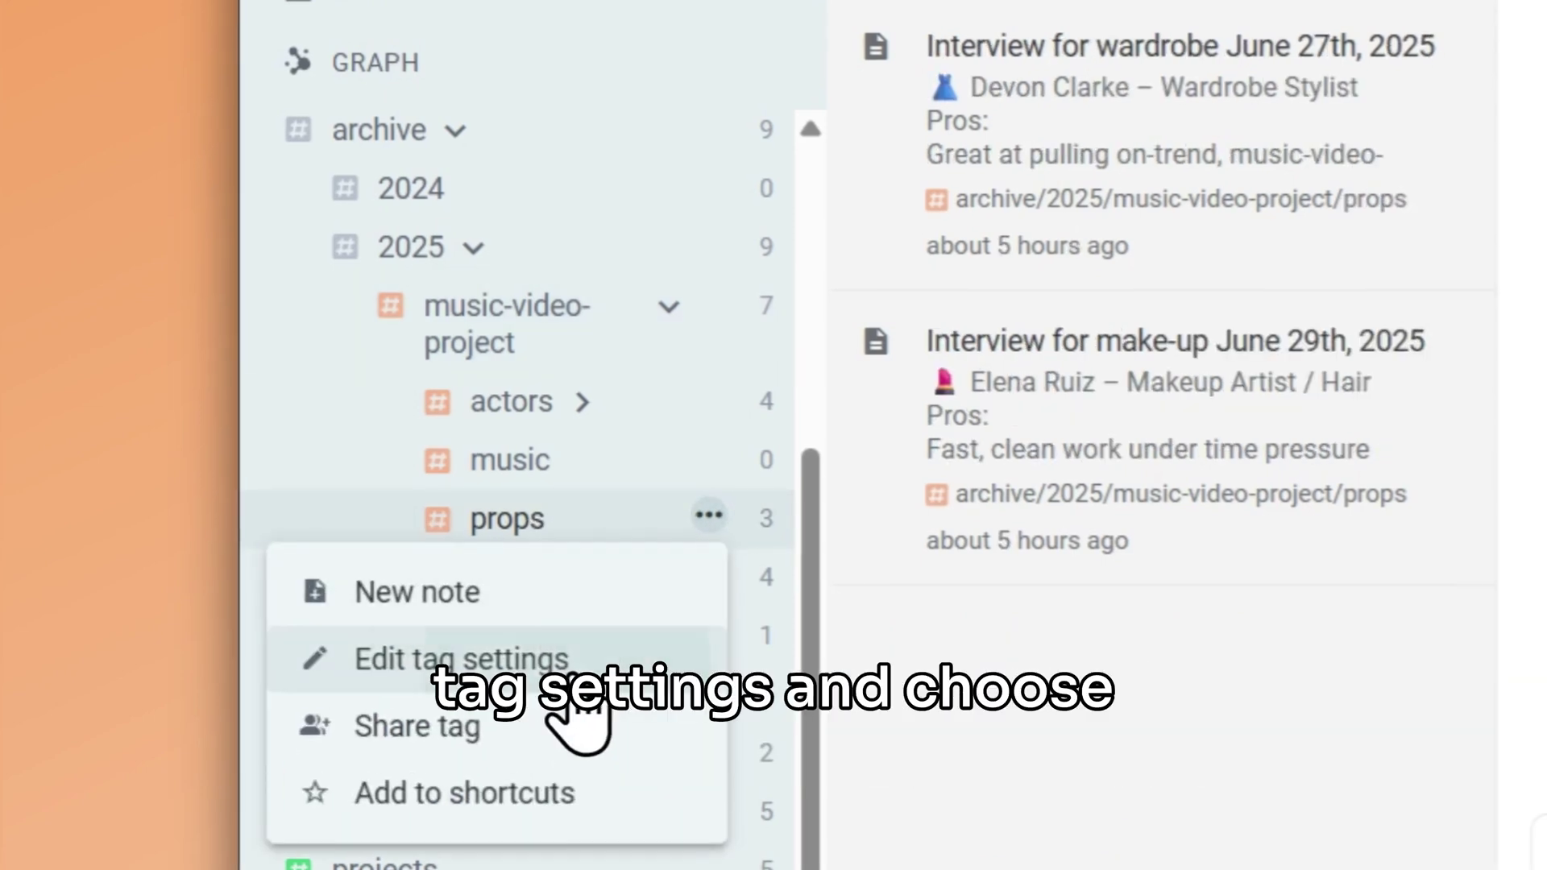
{"action": "left_click", "coordinate": [560, 662]}
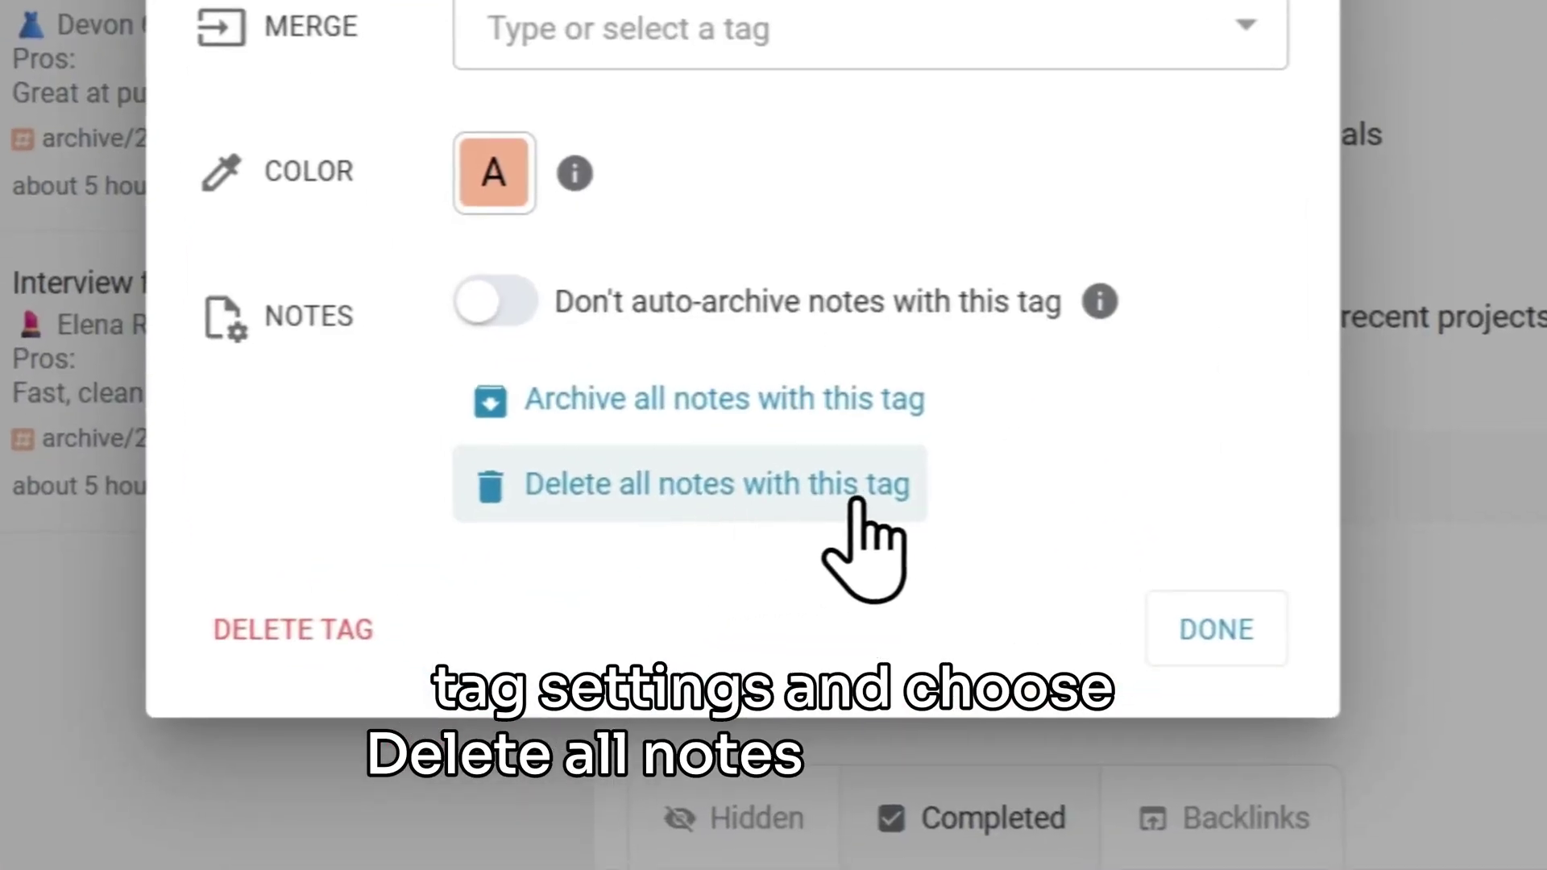
{"action": "left_click", "coordinate": [871, 514]}
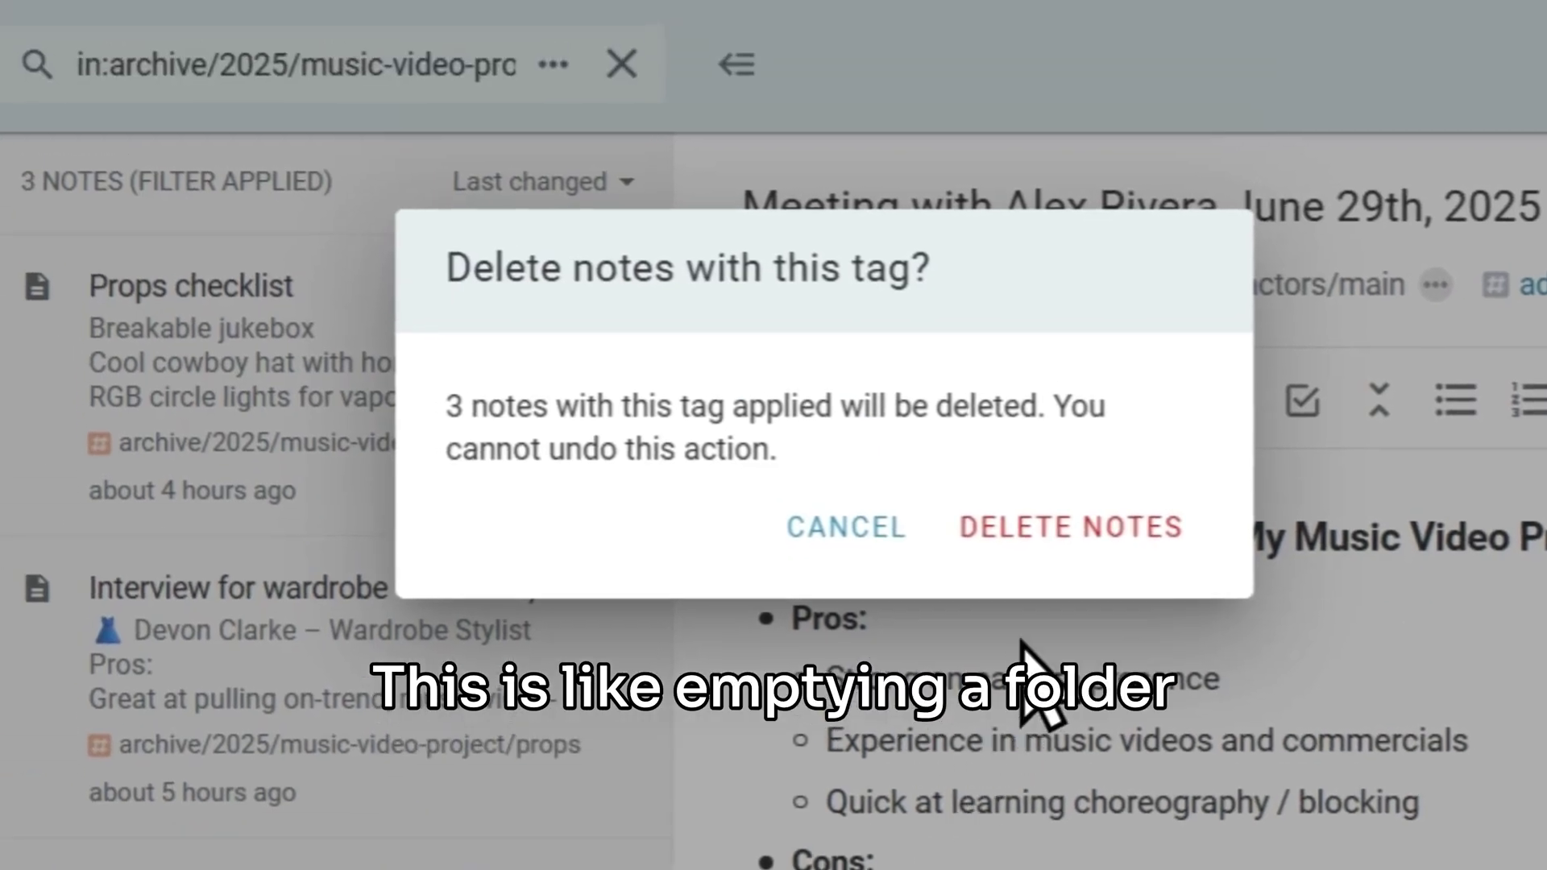
{"action": "left_click", "coordinate": [1096, 528]}
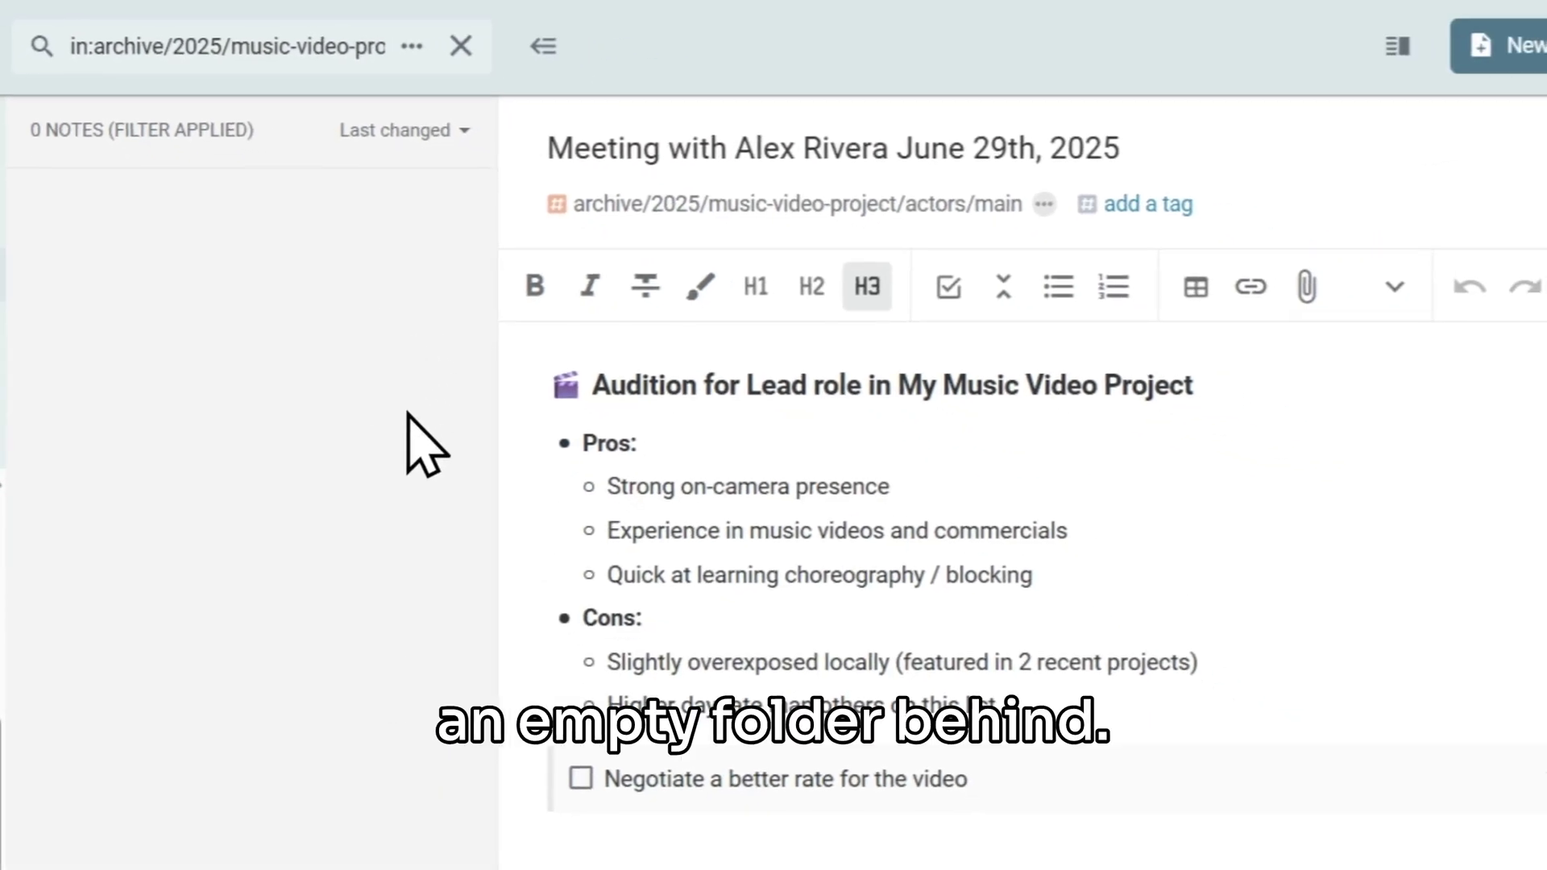